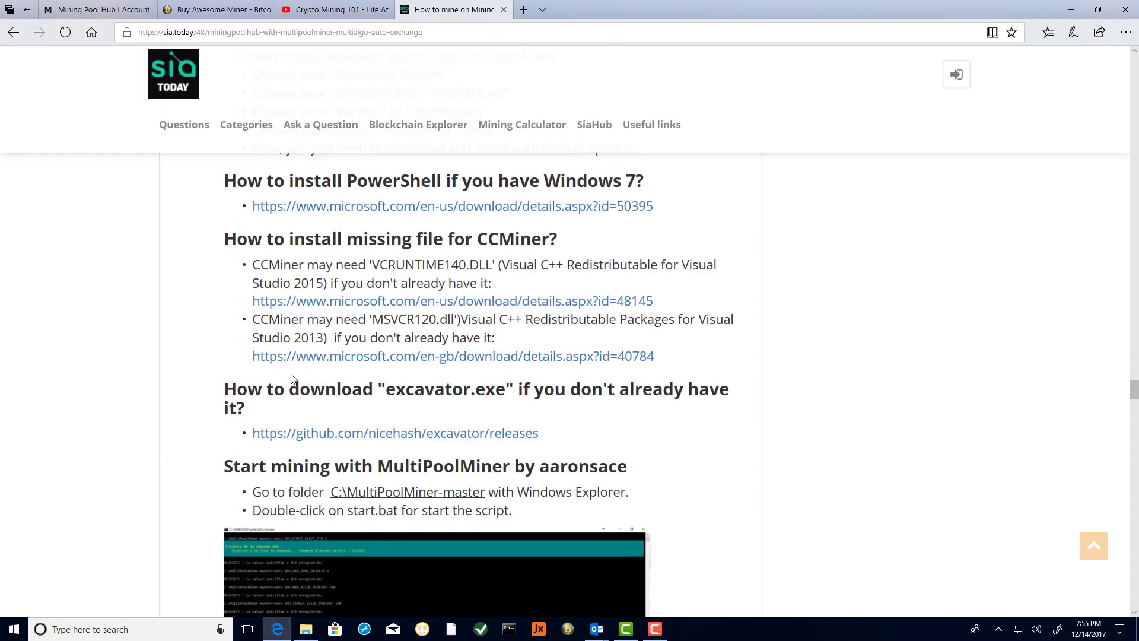
Step: Review the sia.today guide's instructions for downloading MultiPoolMiner, editing Start.bat and installing the required files
scroll(313, 360, down, 4)
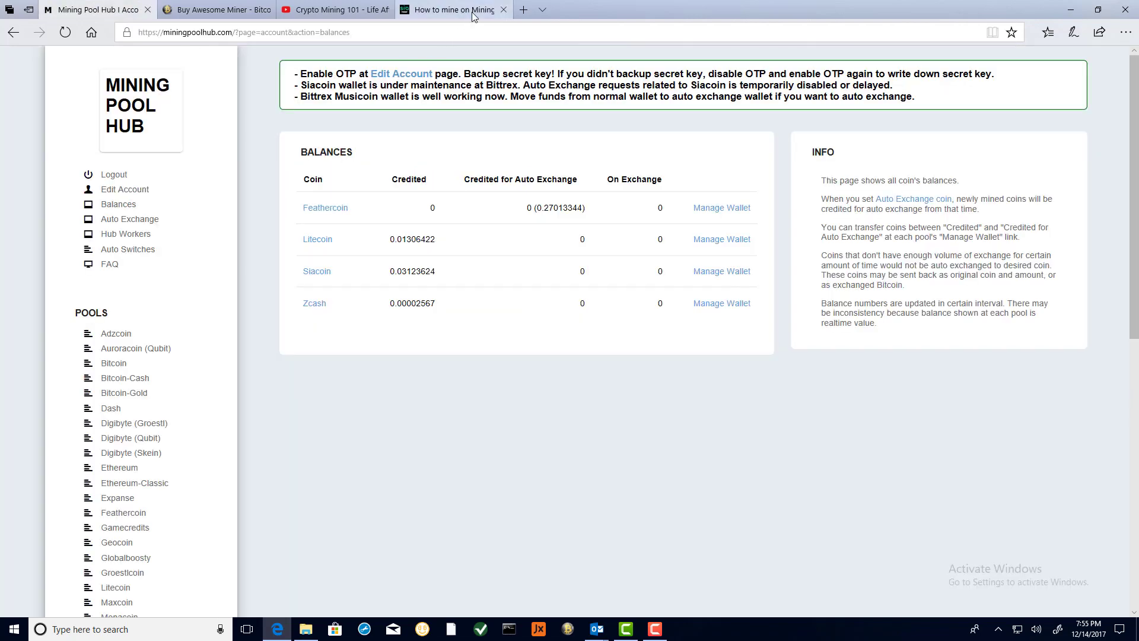
click(473, 10)
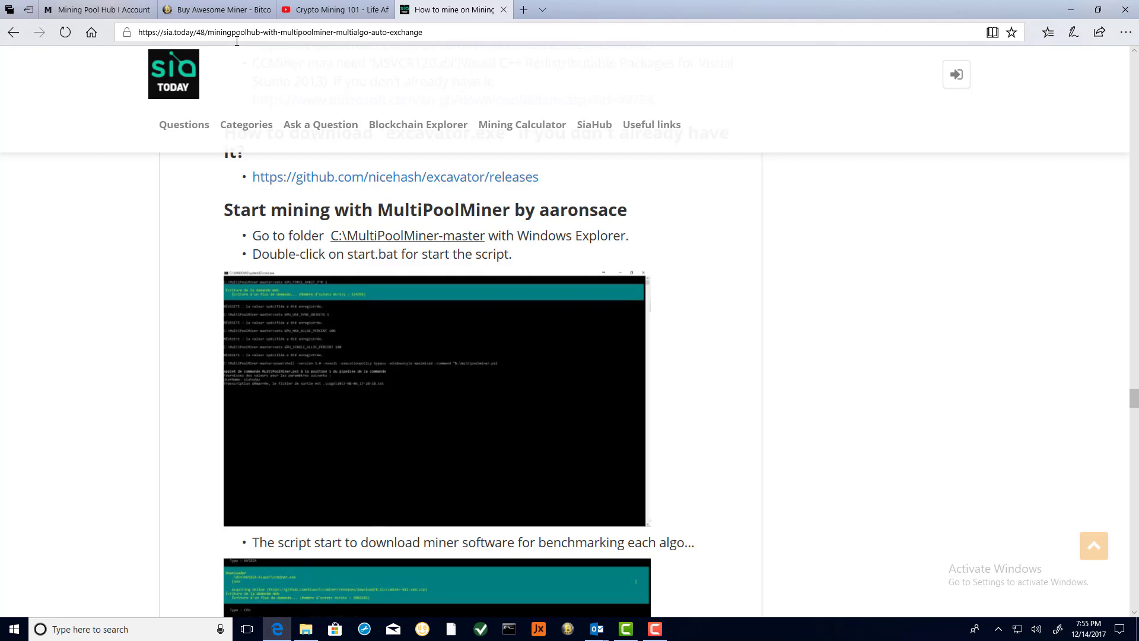
scroll(214, 306, up, 15)
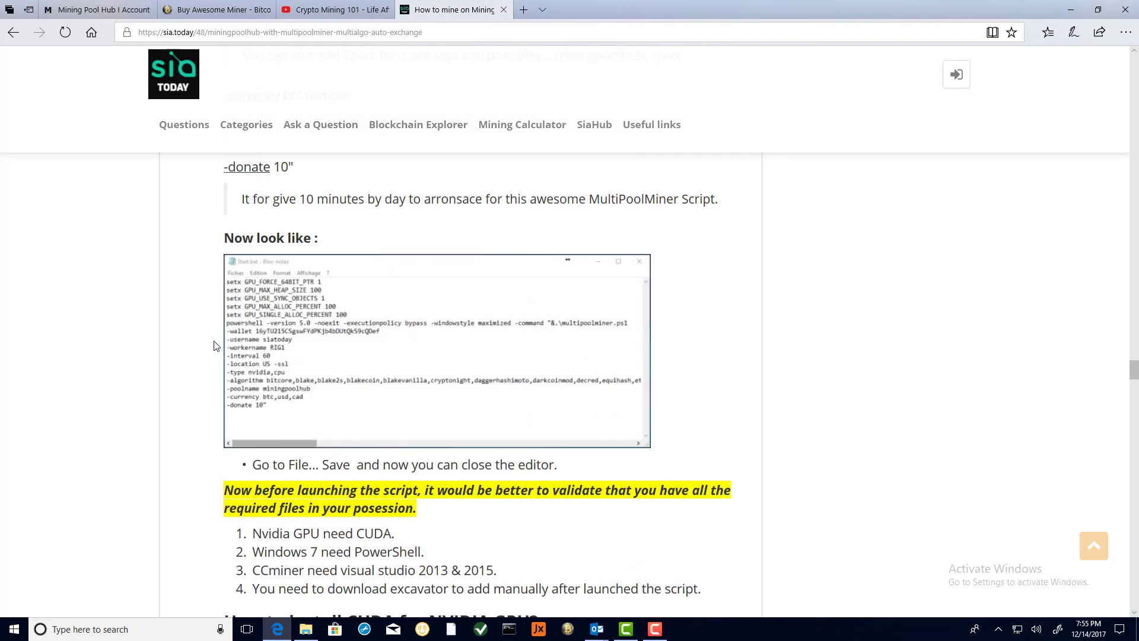
scroll(214, 346, up, 15)
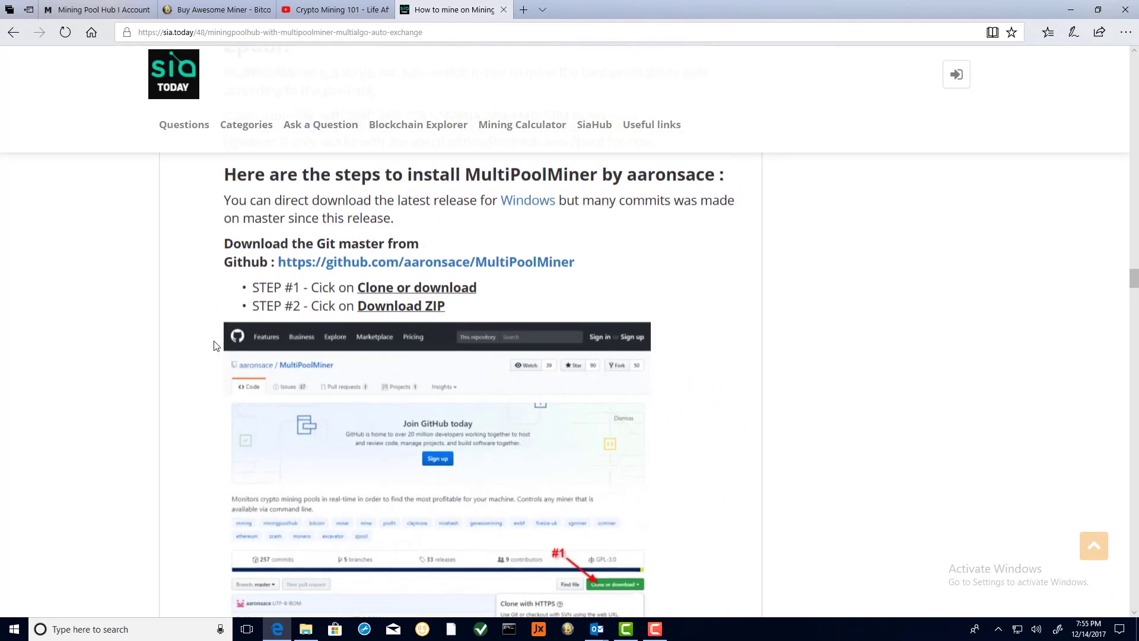
scroll(215, 346, up, 3)
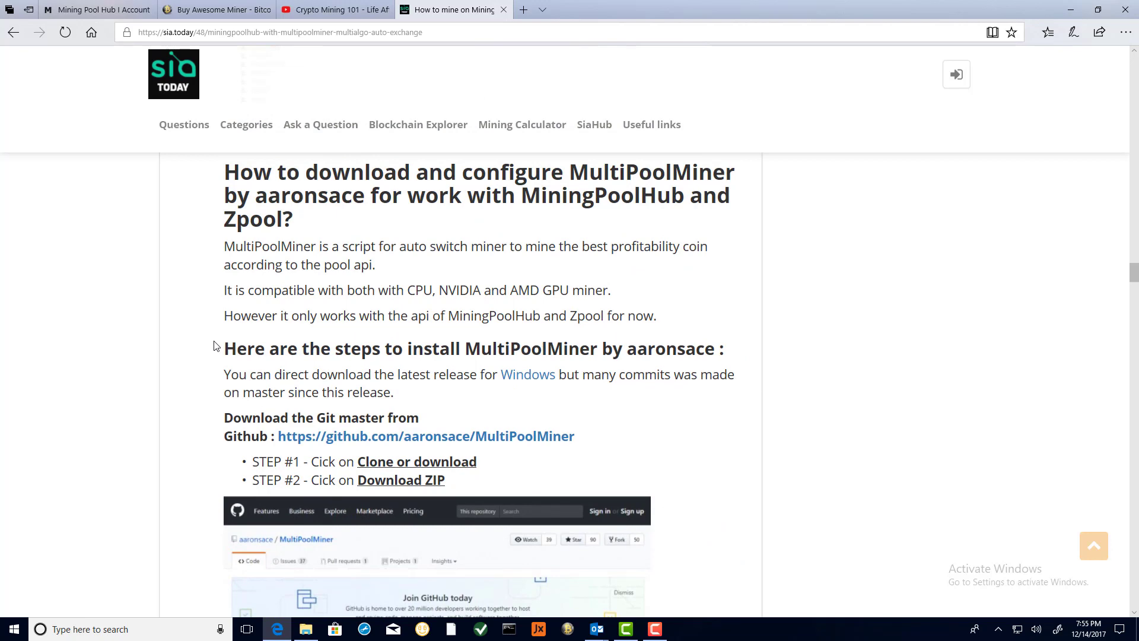
scroll(215, 346, down, 10)
scroll(215, 346, down, 20)
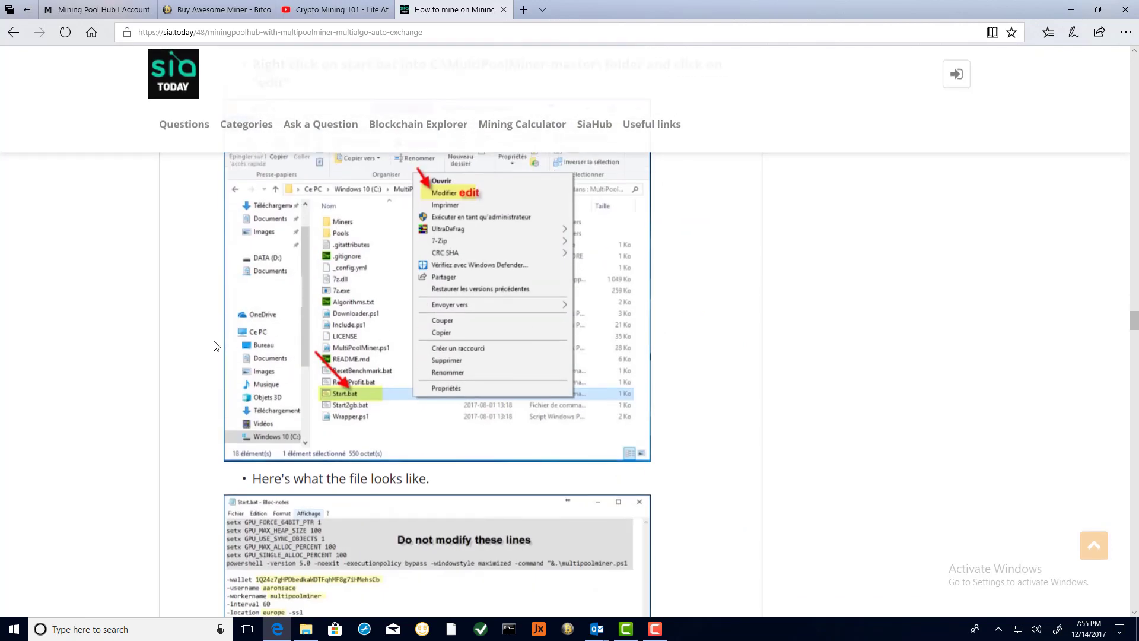
scroll(214, 346, down, 12)
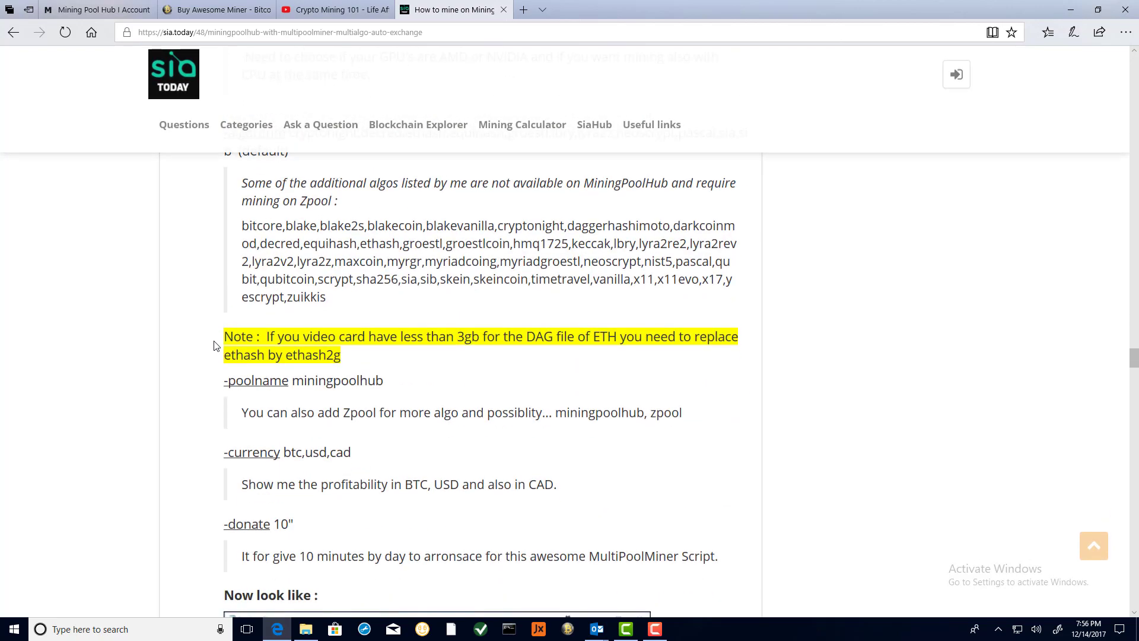
scroll(215, 346, down, 7)
scroll(214, 346, down, 9)
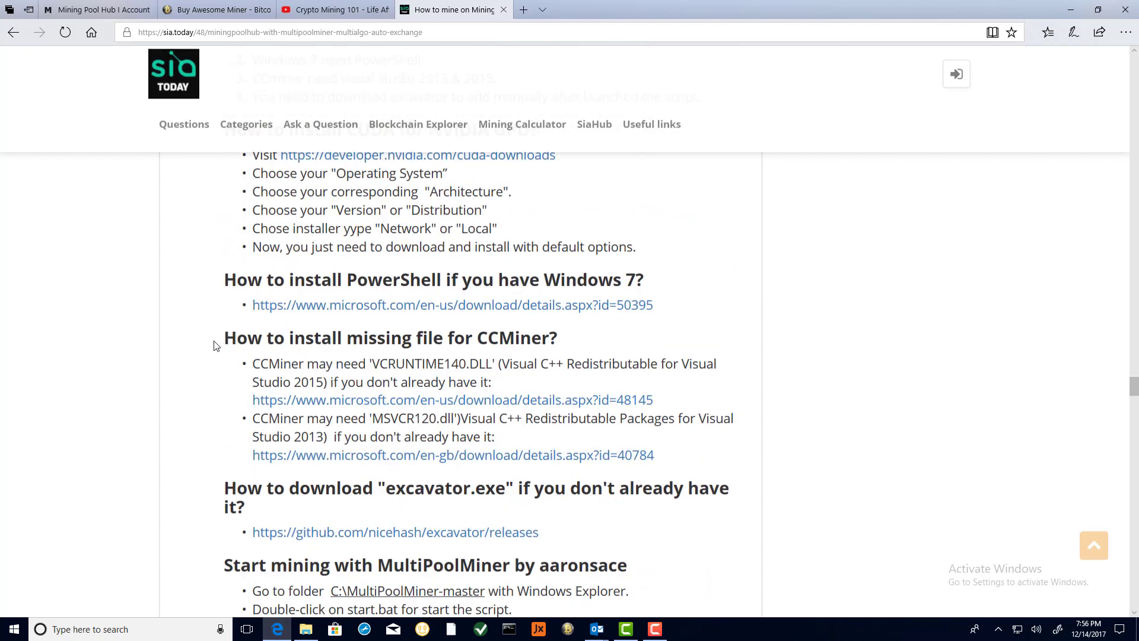
Step: Read the guide's section on starting MultiPoolMiner, including the miner downloads, firewall requests, excavator.exe error and algorithm benchmarks
scroll(215, 346, up, 1)
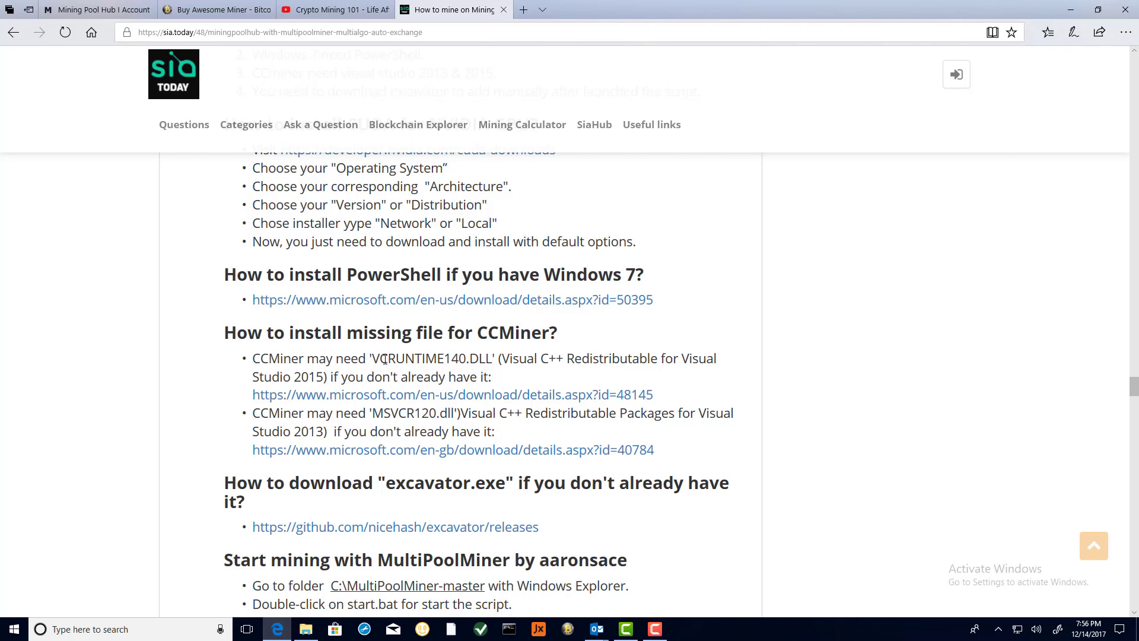
scroll(384, 359, down, 15)
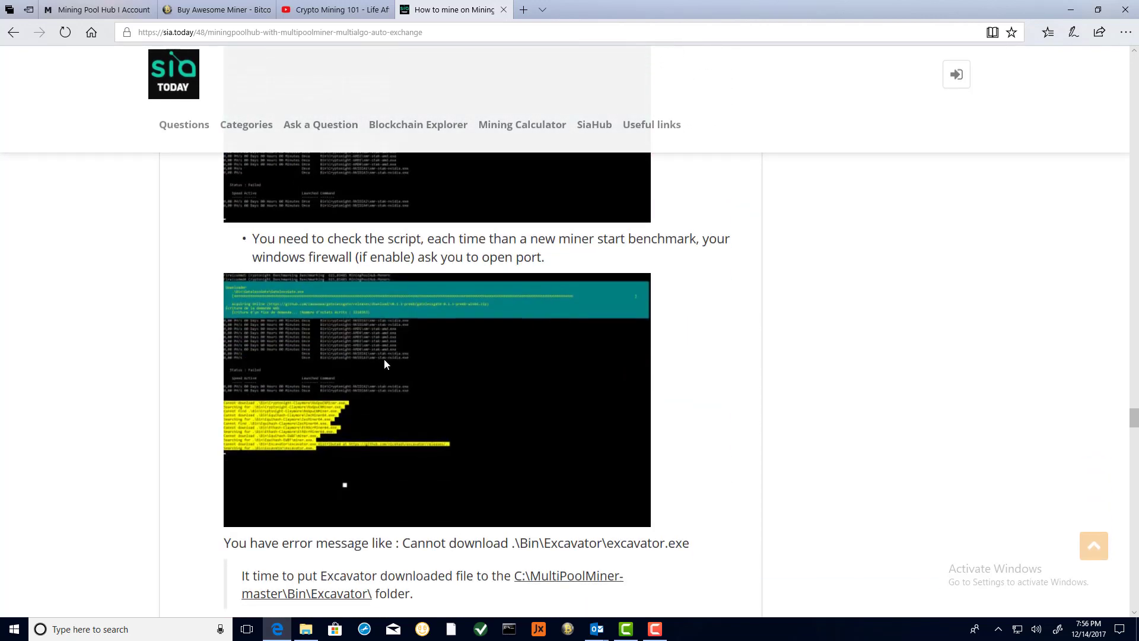
scroll(383, 358, down, 6)
scroll(383, 358, down, 6)
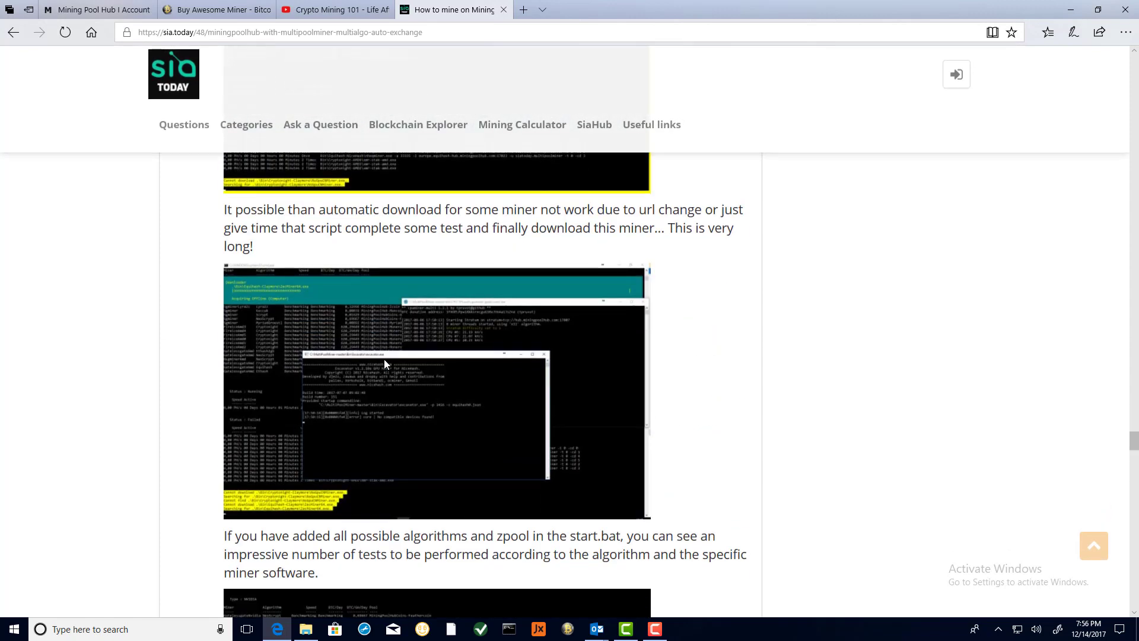
scroll(383, 358, down, 15)
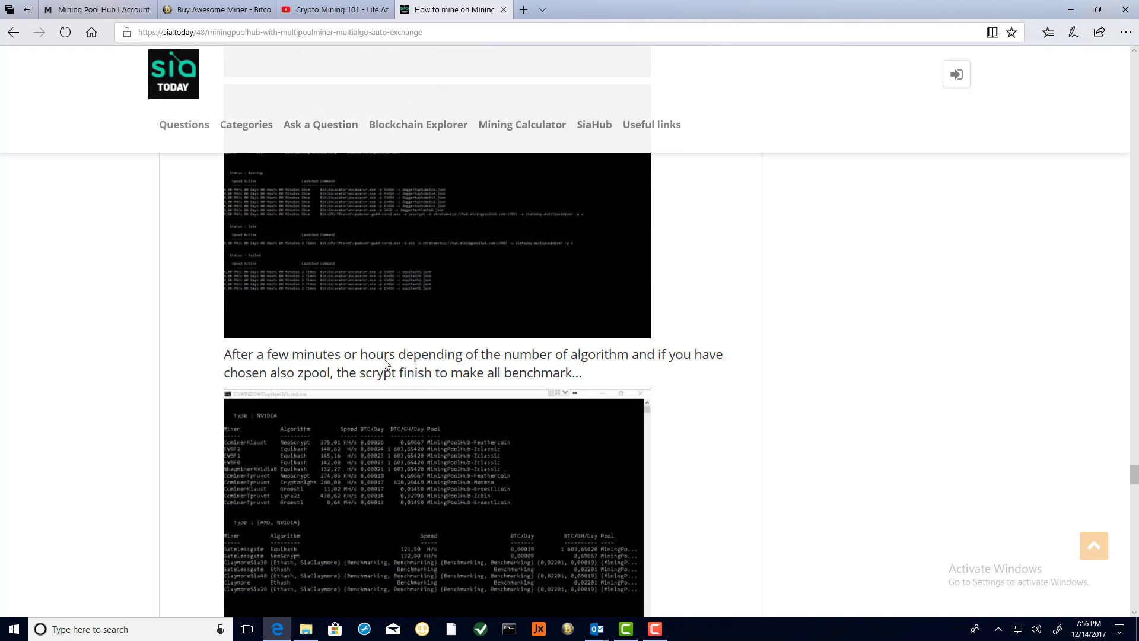
Step: Run Start.bat from the MultiPoolMiner-master folder, examine its console output, and close the console and folder windows
click(306, 629)
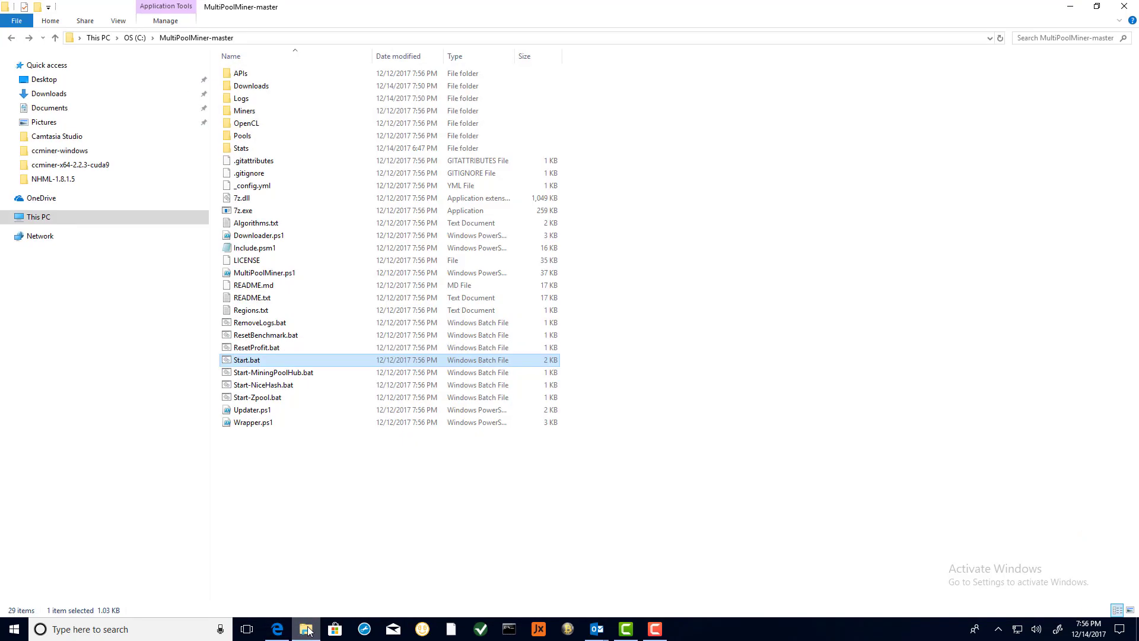
double_click(256, 364)
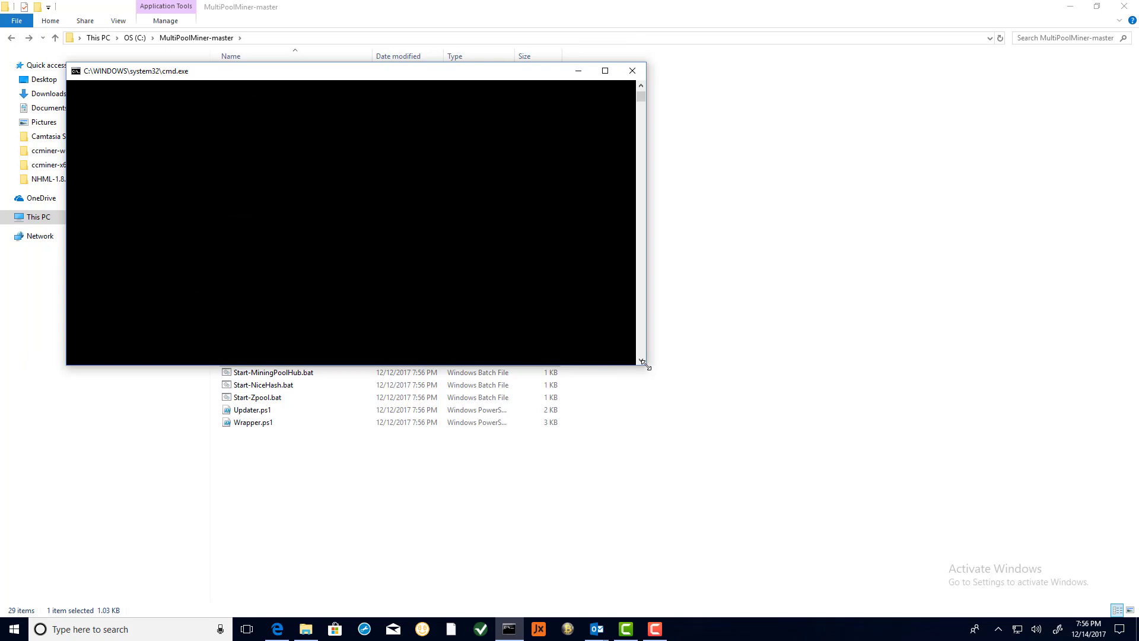
drag(645, 363, 667, 417)
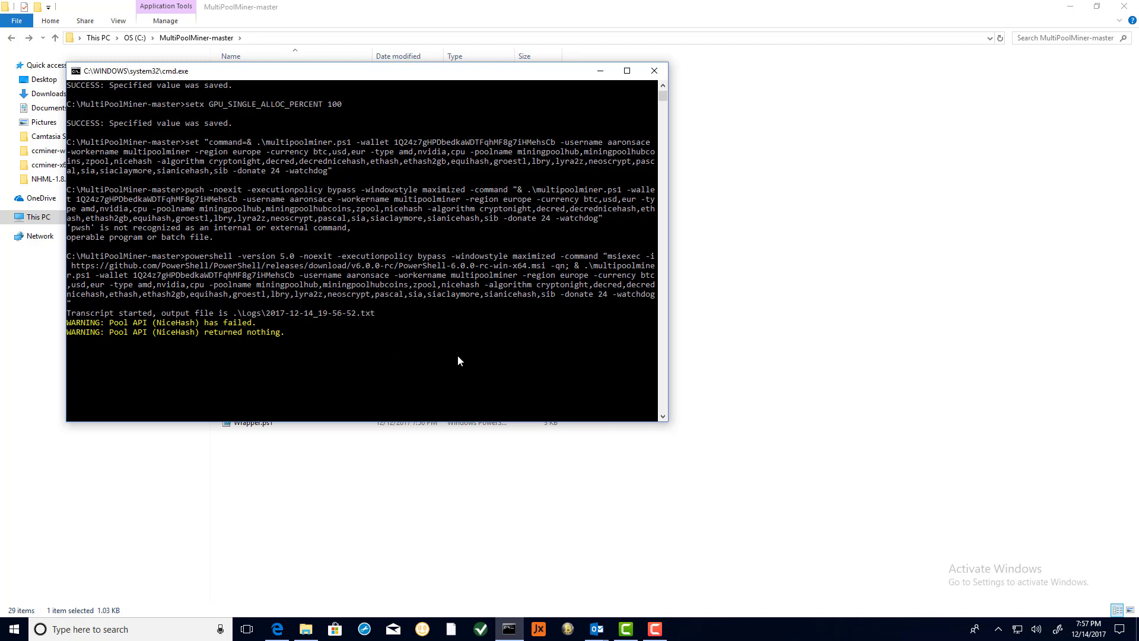
scroll(457, 361, down, 1)
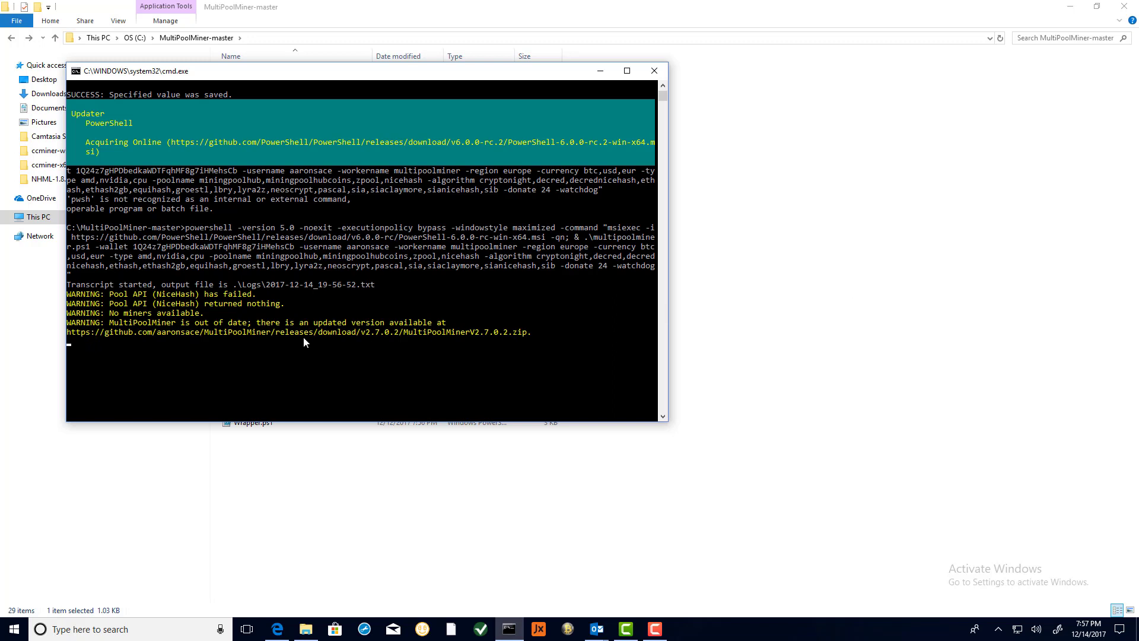
click(654, 70)
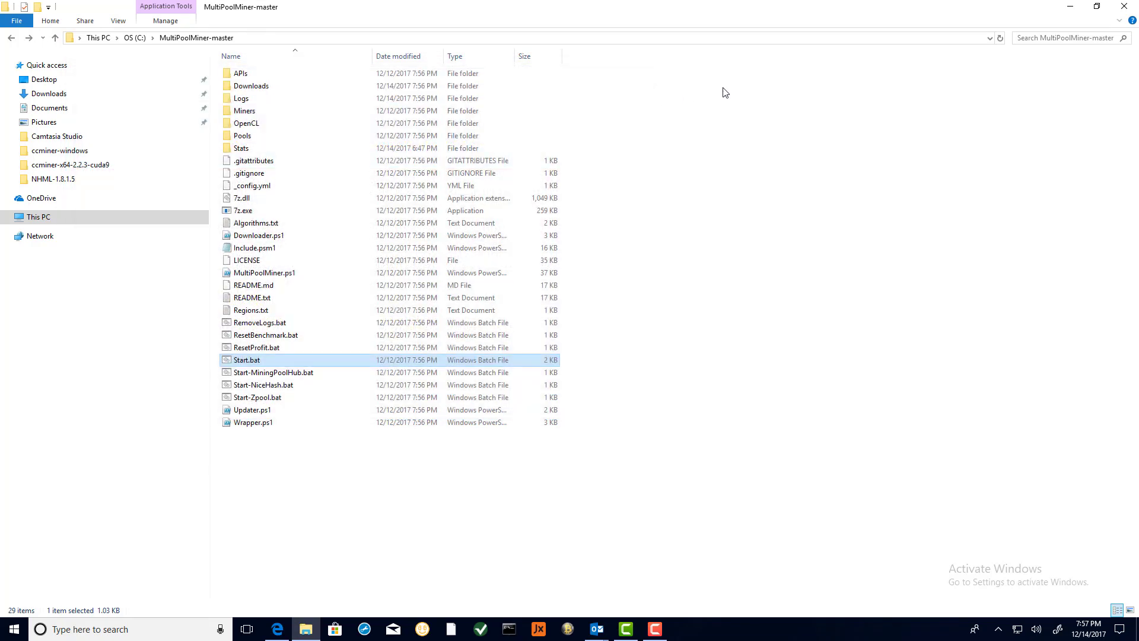
click(1124, 6)
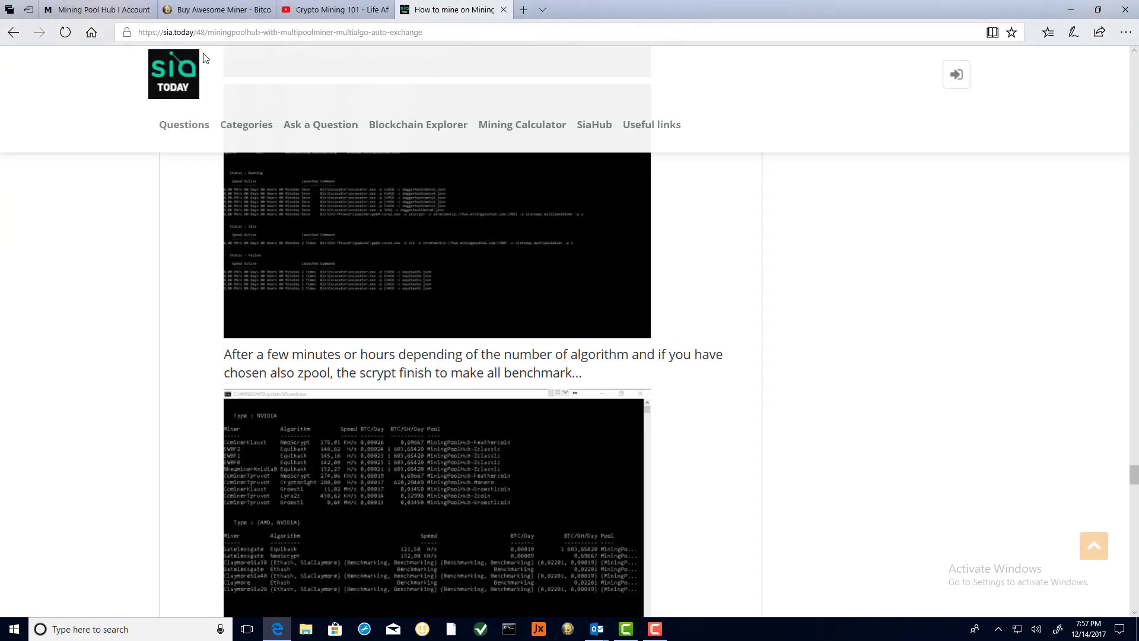
Step: Review the edition comparison on the Buy Awesome Miner web page, including features and the maximum number of miners
click(205, 10)
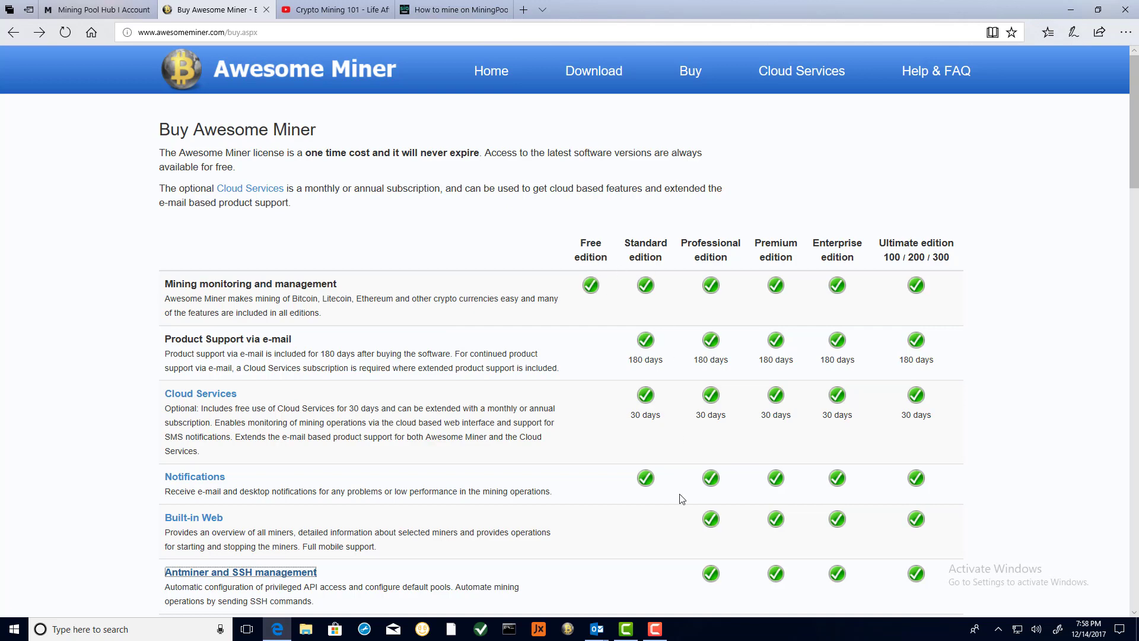
scroll(734, 369, down, 3)
scroll(734, 368, down, 1)
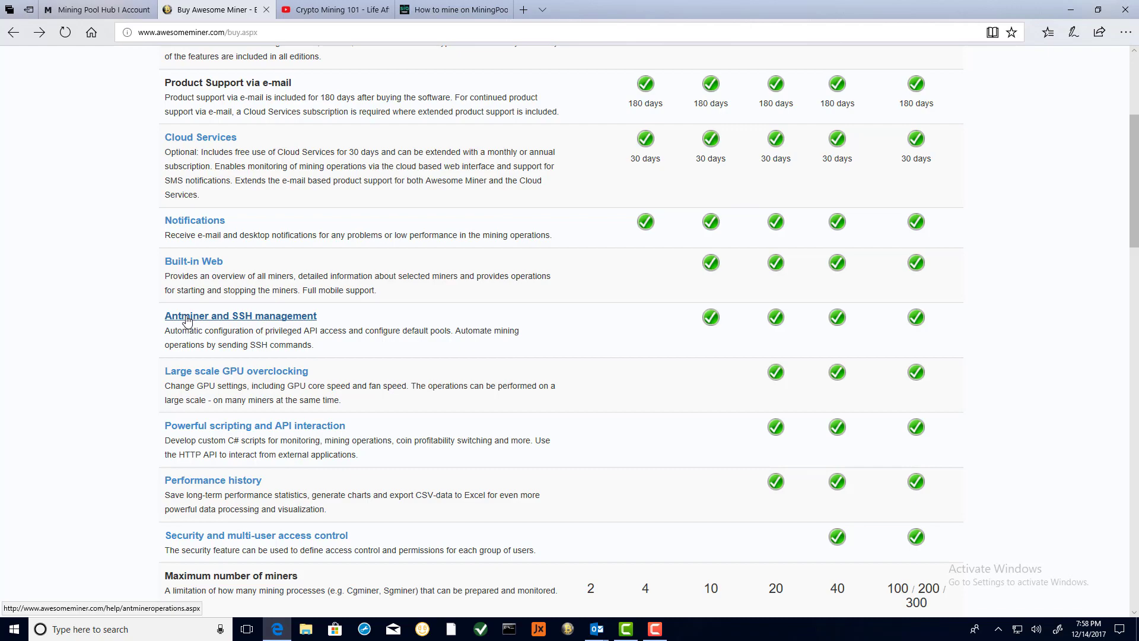
scroll(542, 367, up, 4)
scroll(542, 366, down, 6)
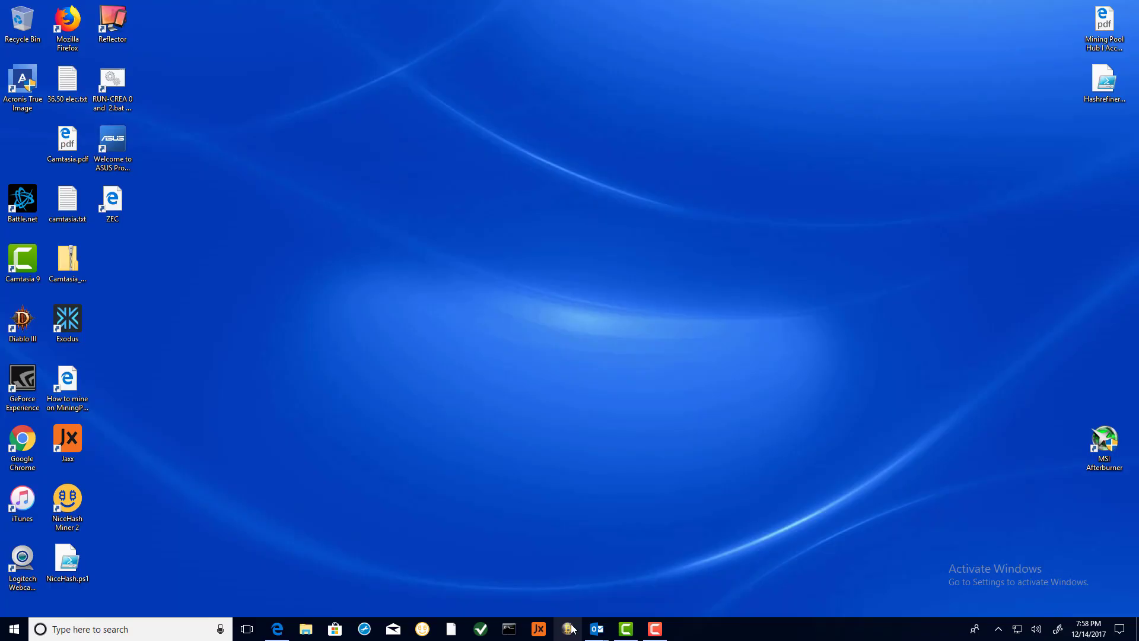
Step: Open Awesome Miner and begin adding a new miner of the Managed Profit Miner type
click(569, 629)
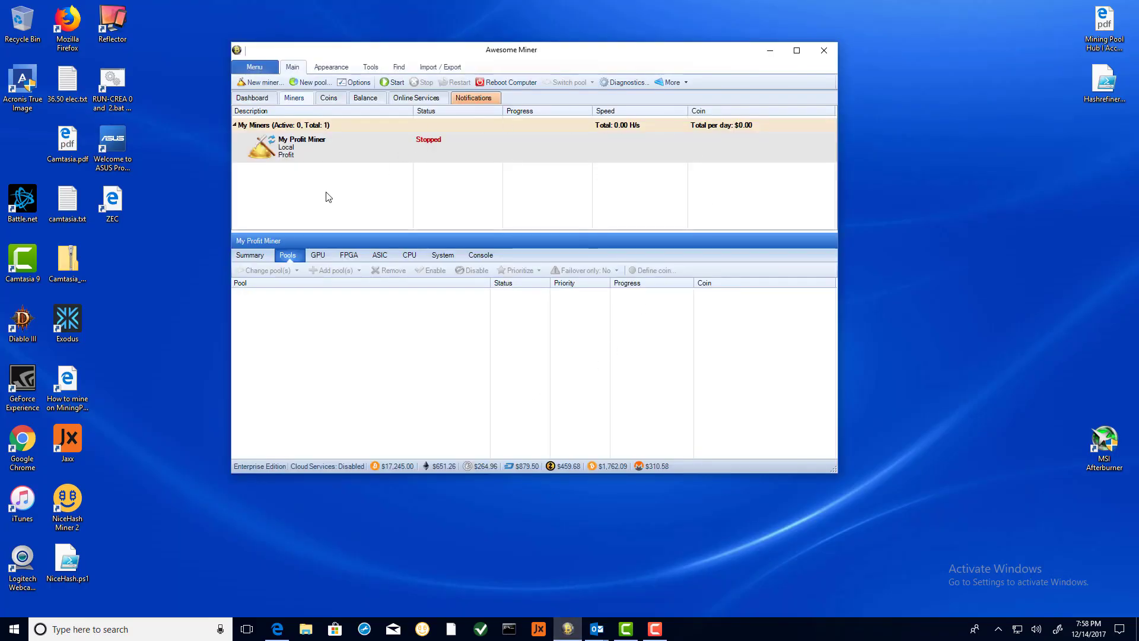
click(254, 83)
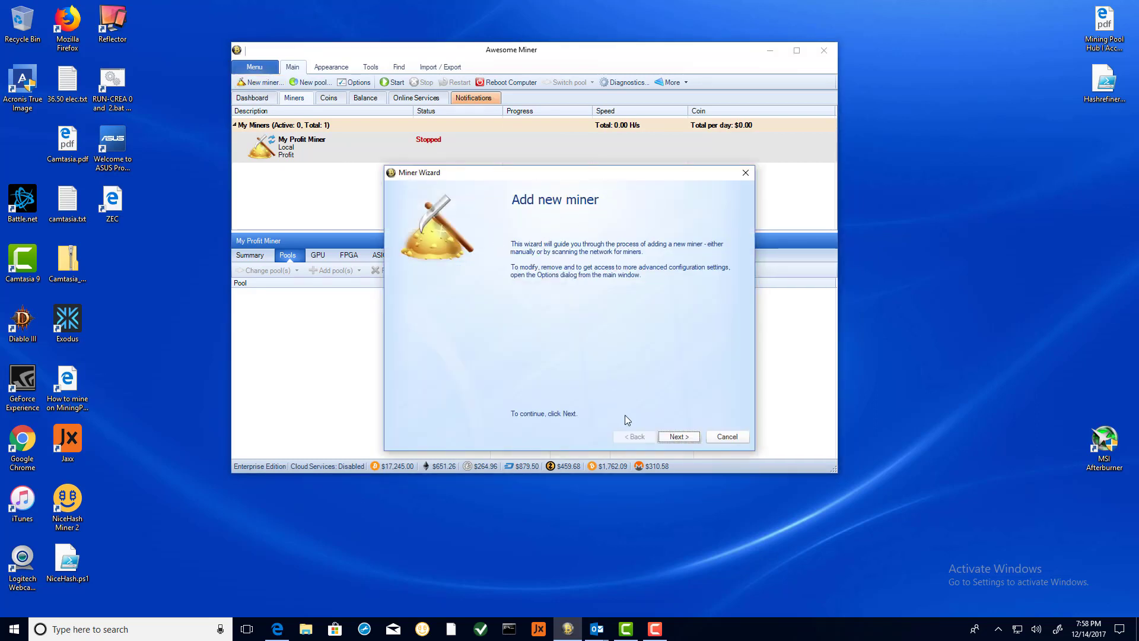
click(679, 437)
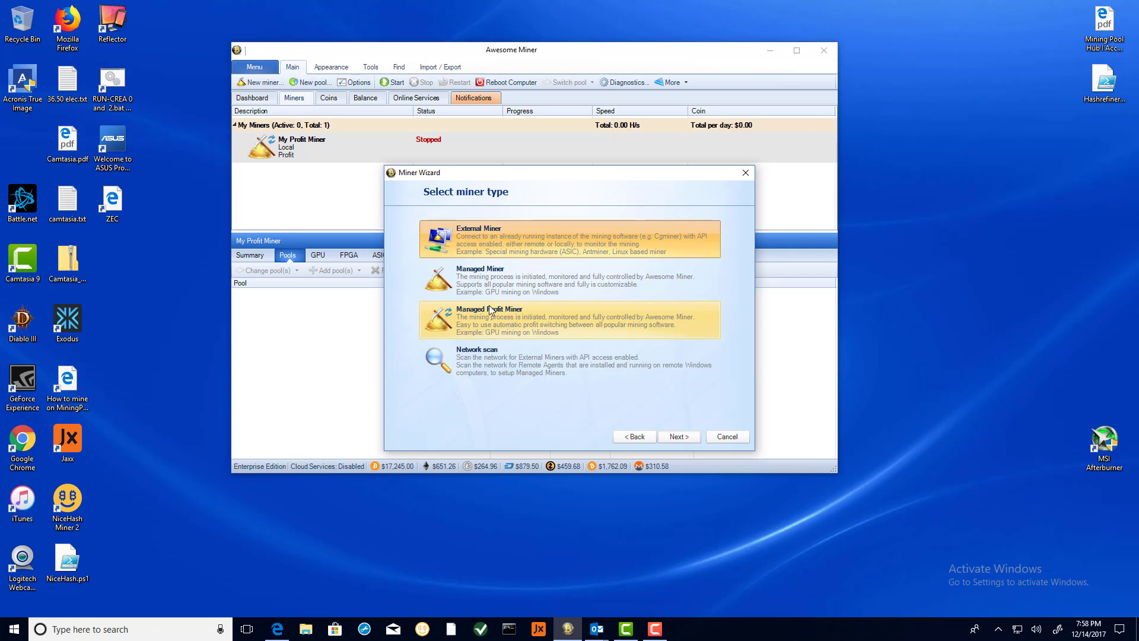
click(449, 320)
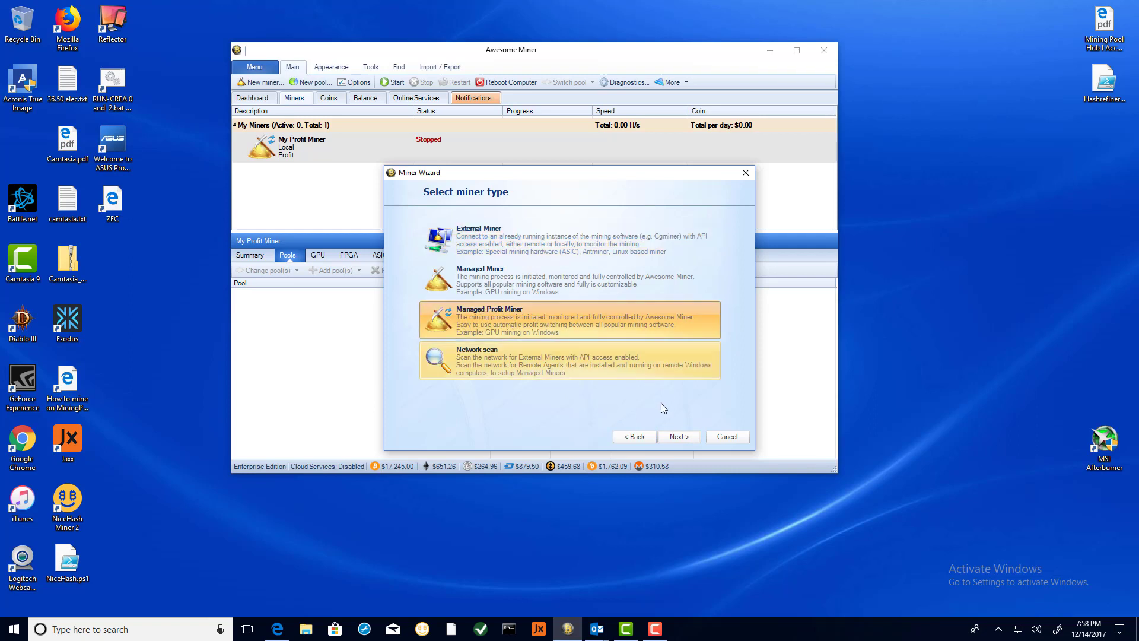
click(676, 438)
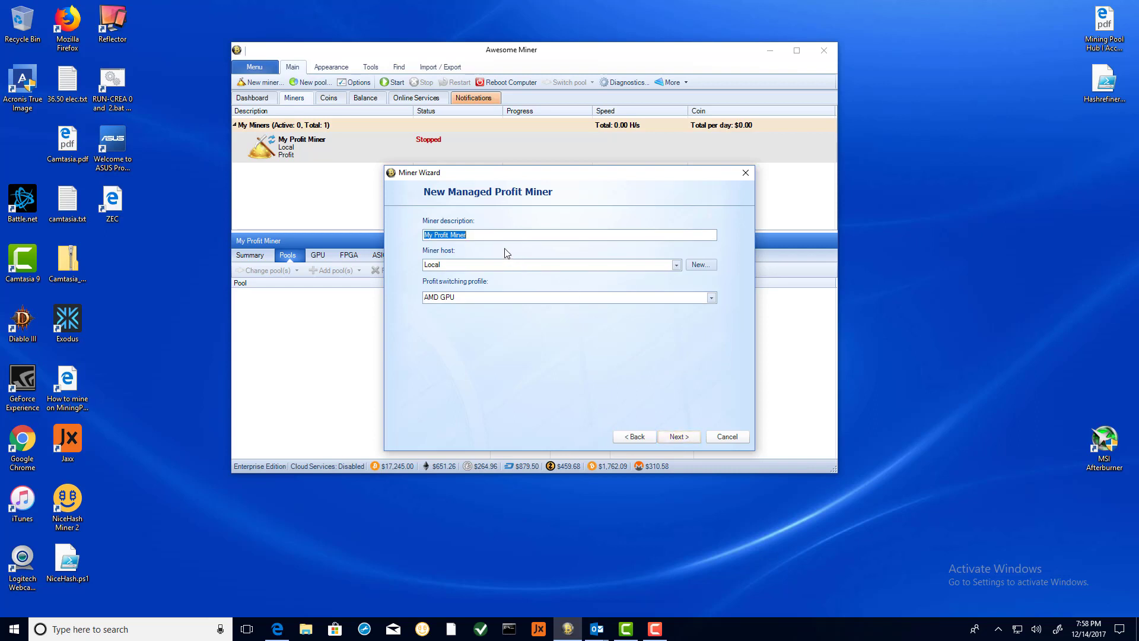
Step: Name the new miner Fuzzy Bunny, choose the nVidia GPU profit switching profile and finish adding it
text(Fux)
key(BackSpace)
text(zzy Bunny)
click(450, 297)
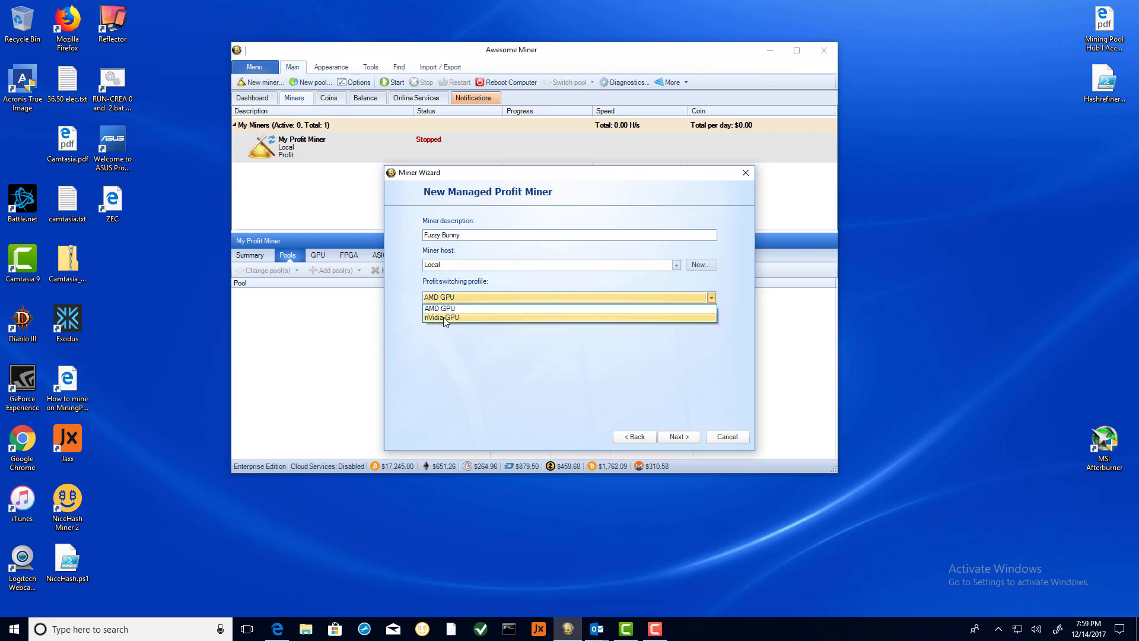
click(443, 317)
click(677, 436)
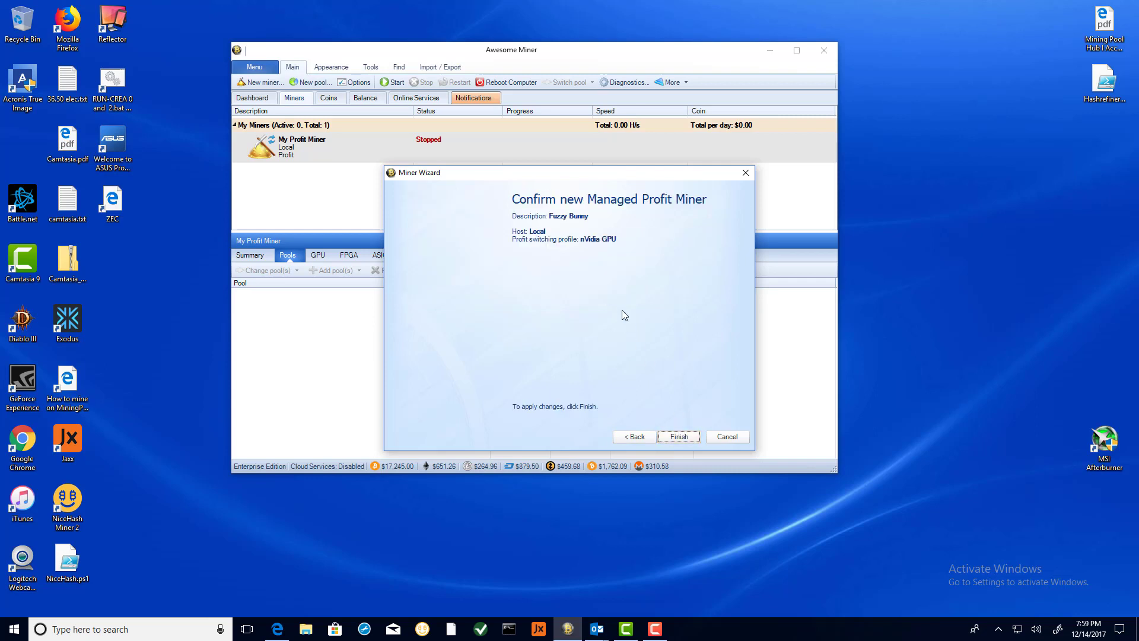
click(678, 437)
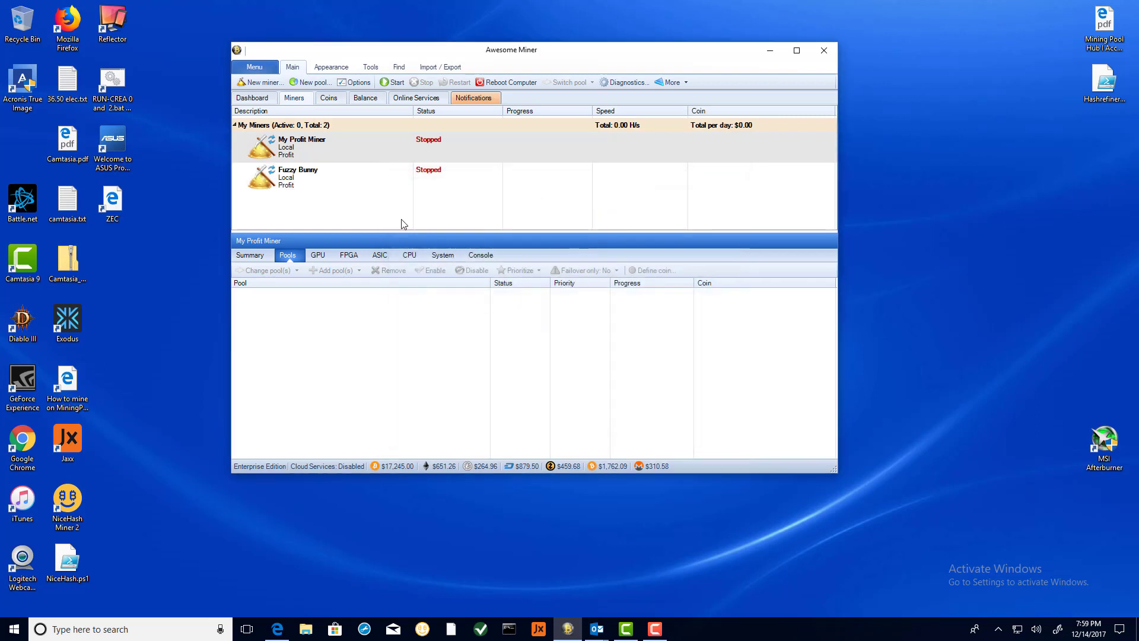
Step: Try overriding the Mining Pool Hub worker name with pinkfuzzybunny.01 in the Fuzzy Bunny miner's properties, and discard the changes
right_click(300, 179)
click(334, 387)
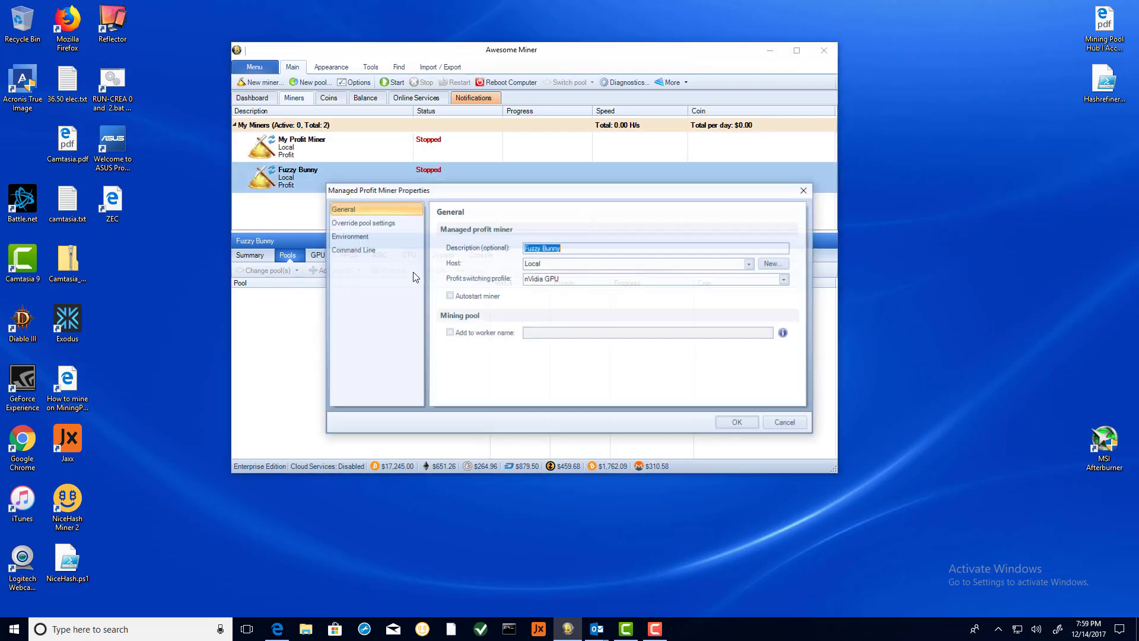
click(354, 237)
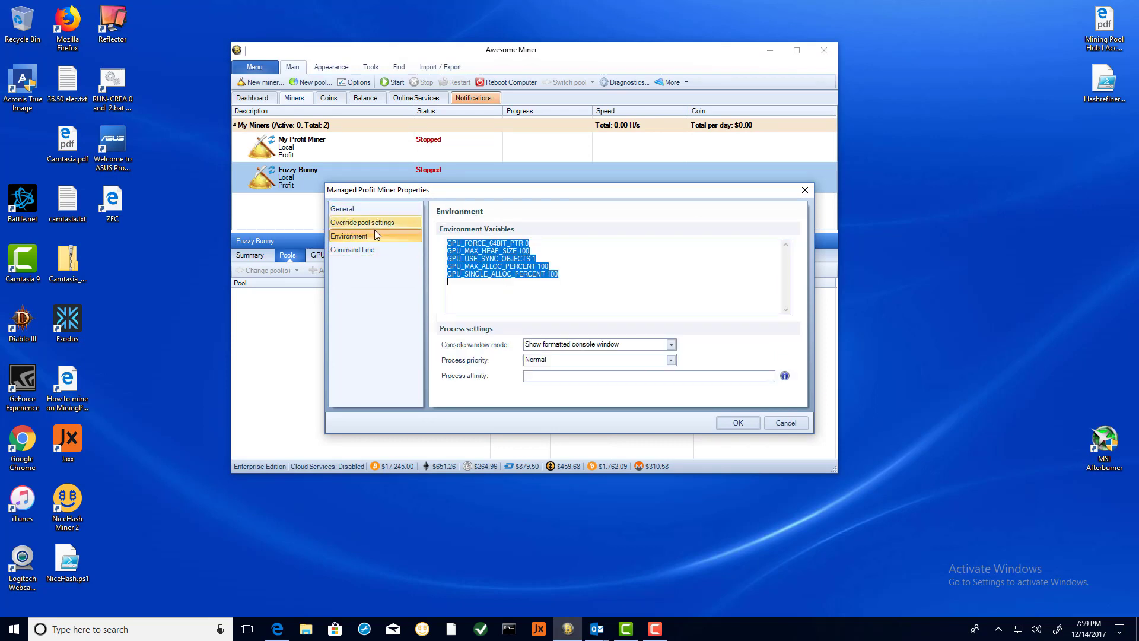
click(347, 209)
click(362, 222)
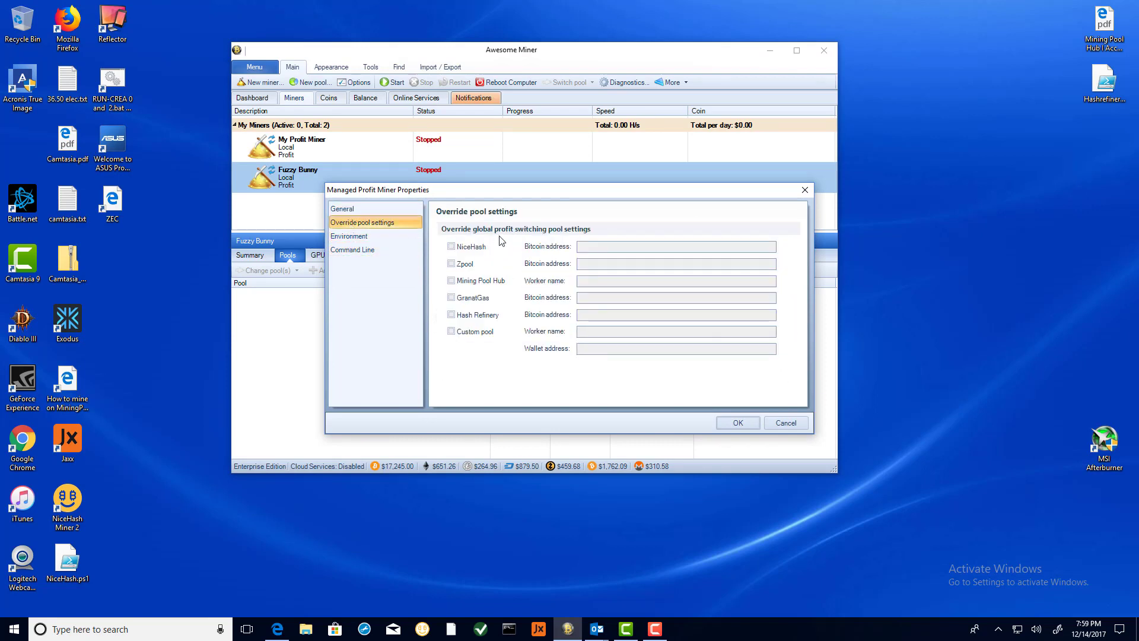
click(451, 280)
click(605, 279)
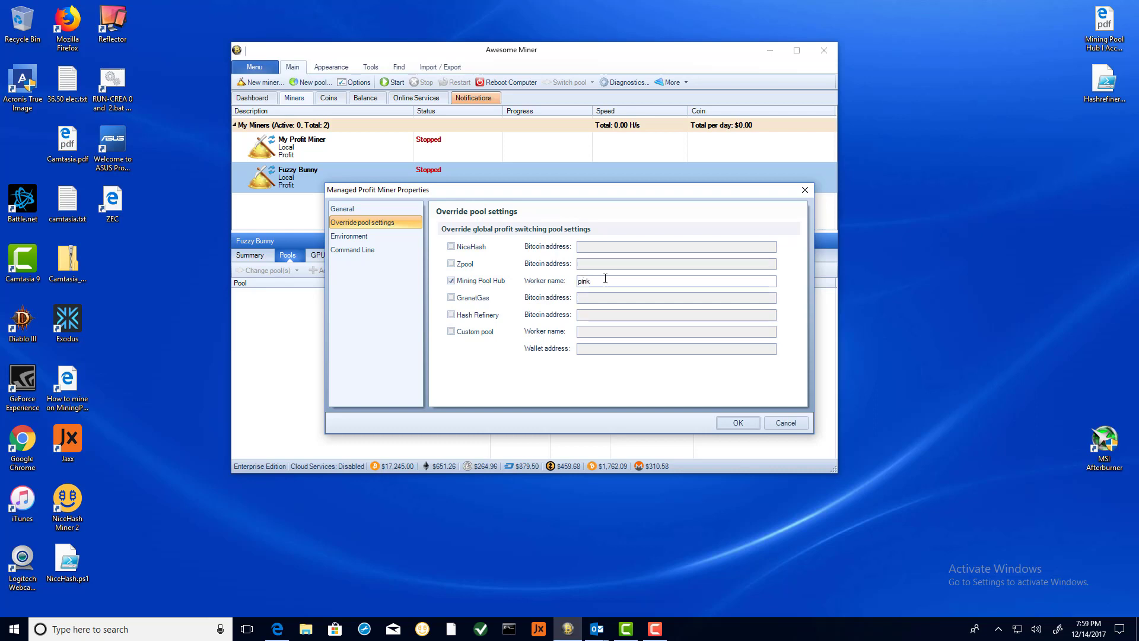
text(pinkfuzzybunny.01)
click(778, 424)
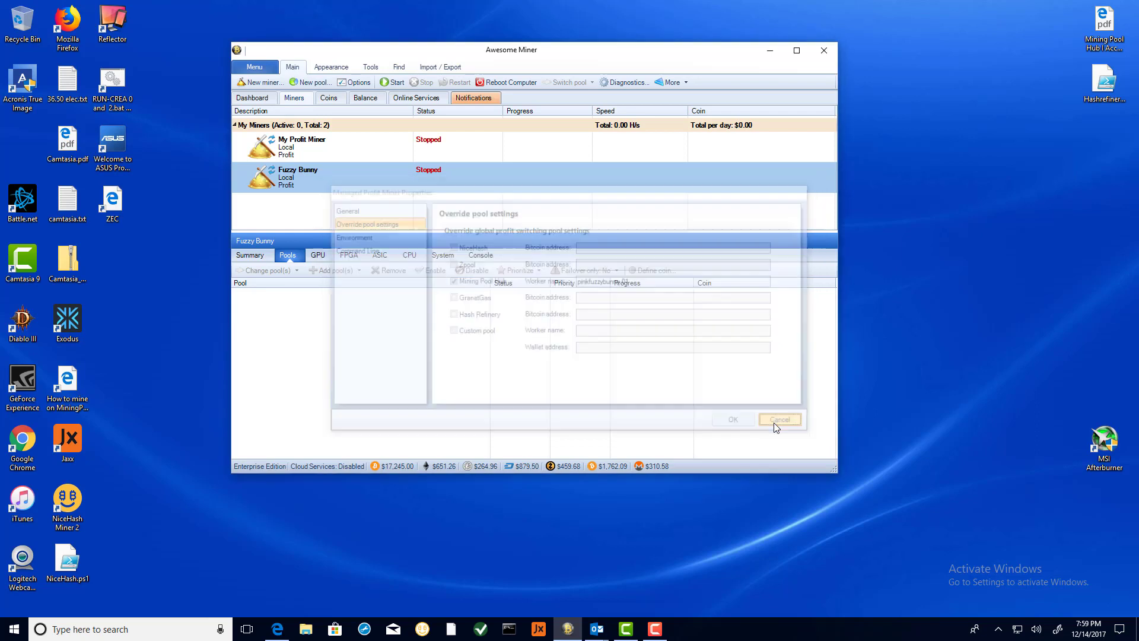
Step: Remove the Fuzzy Bunny miner from the miner list and confirm the removal
right_click(326, 180)
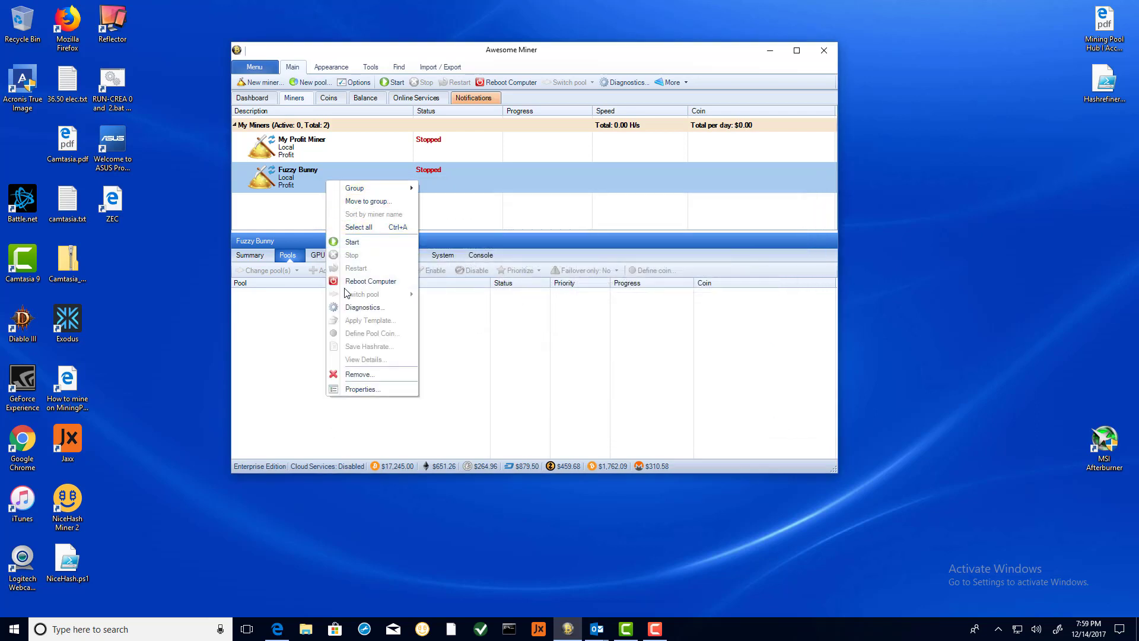
click(359, 375)
click(509, 283)
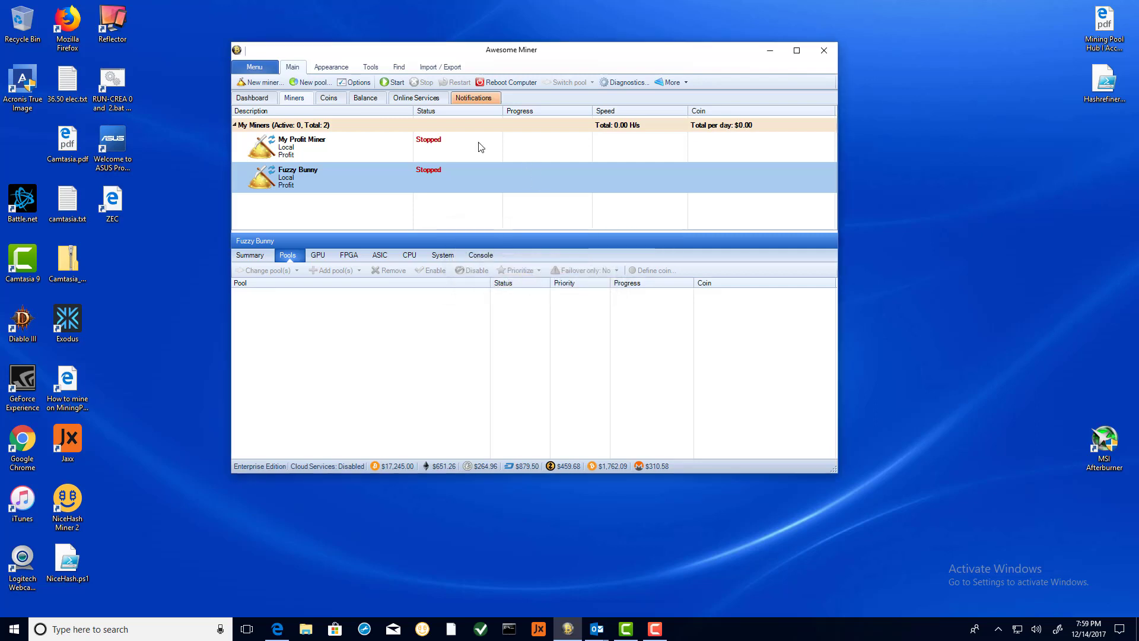
Step: Start My Profit Miner, maximize the Awesome Miner window, and move the ccminer console aside before minimizing it
click(330, 140)
right_click(330, 140)
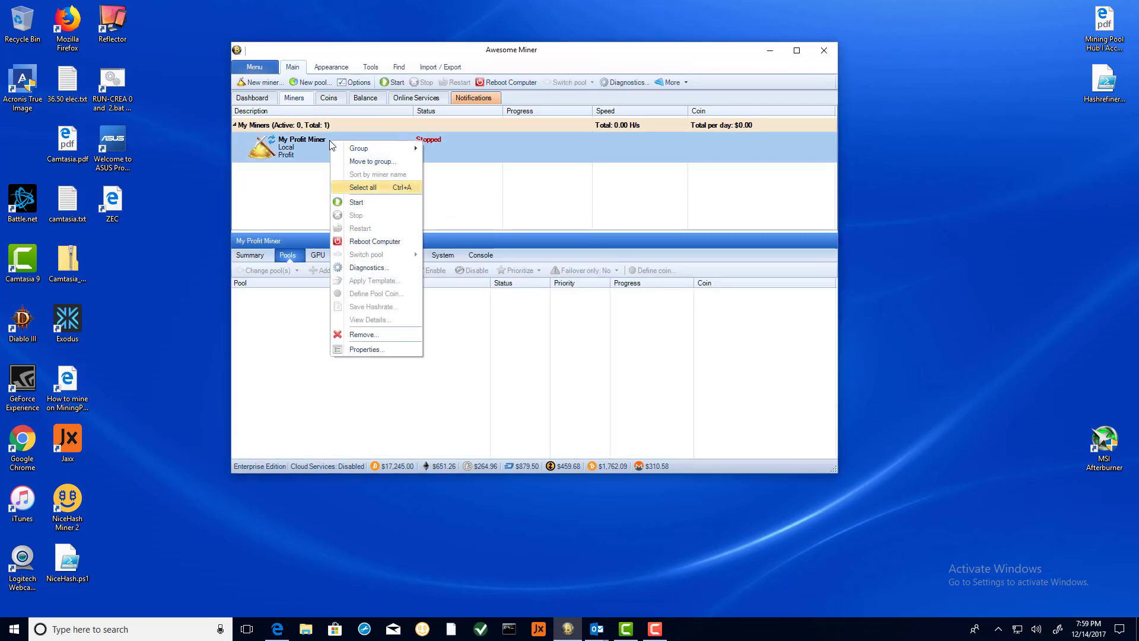
click(356, 202)
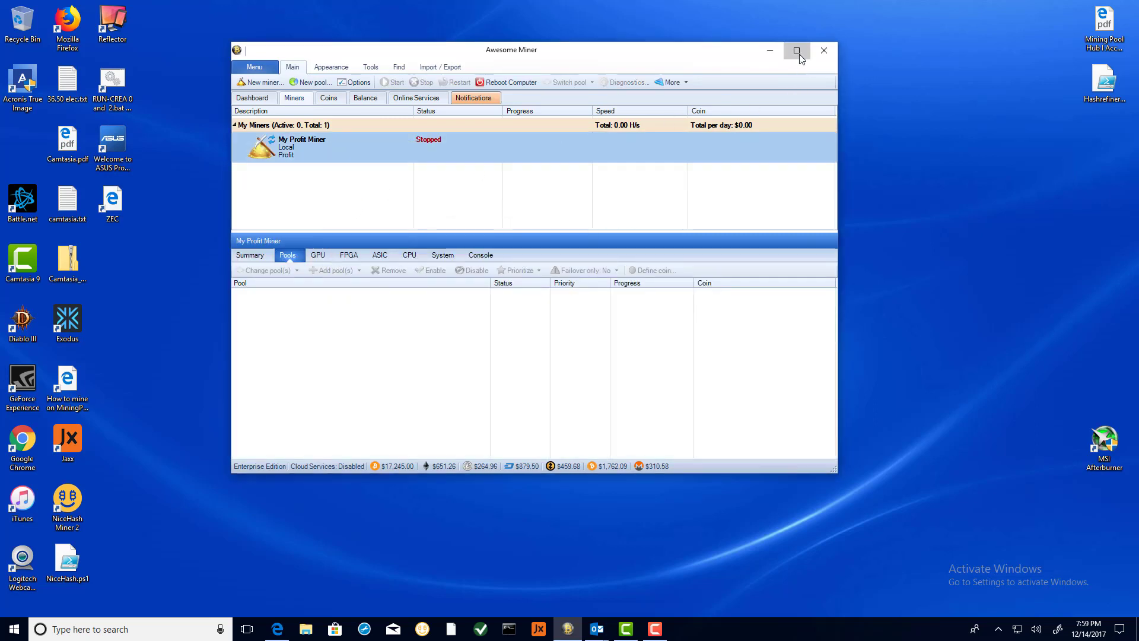
click(798, 52)
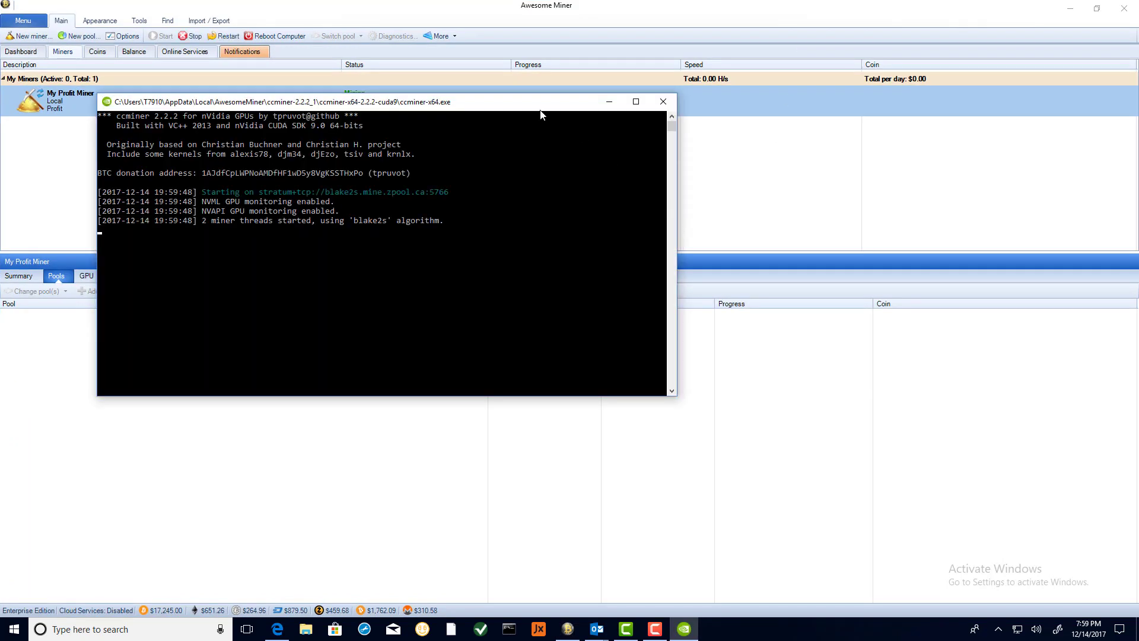
drag(513, 103, 927, 199)
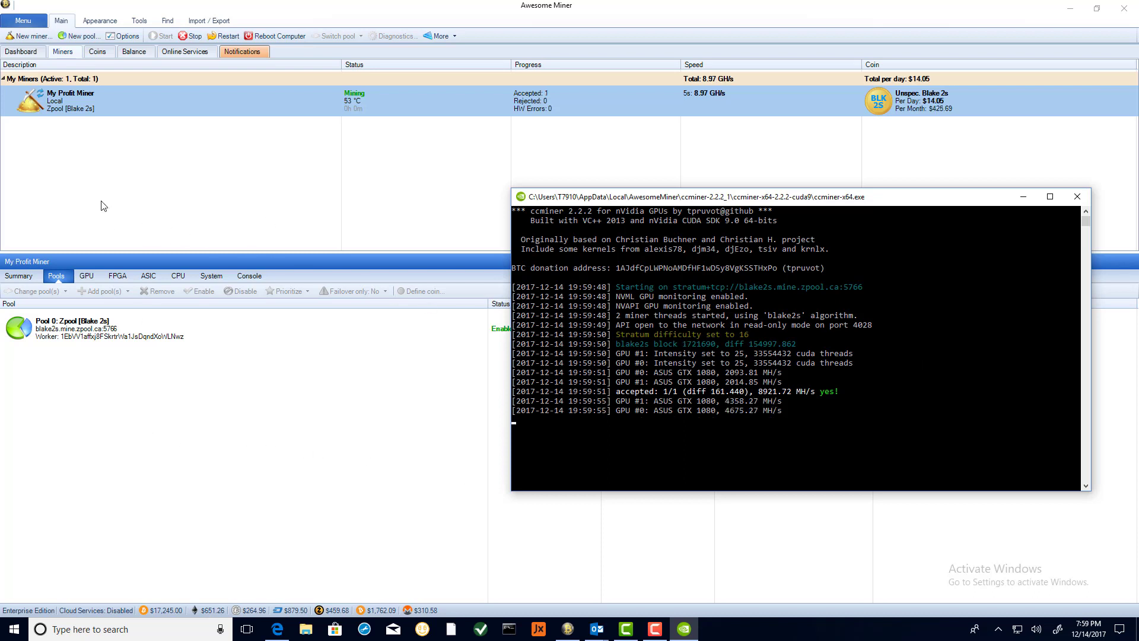
click(1023, 196)
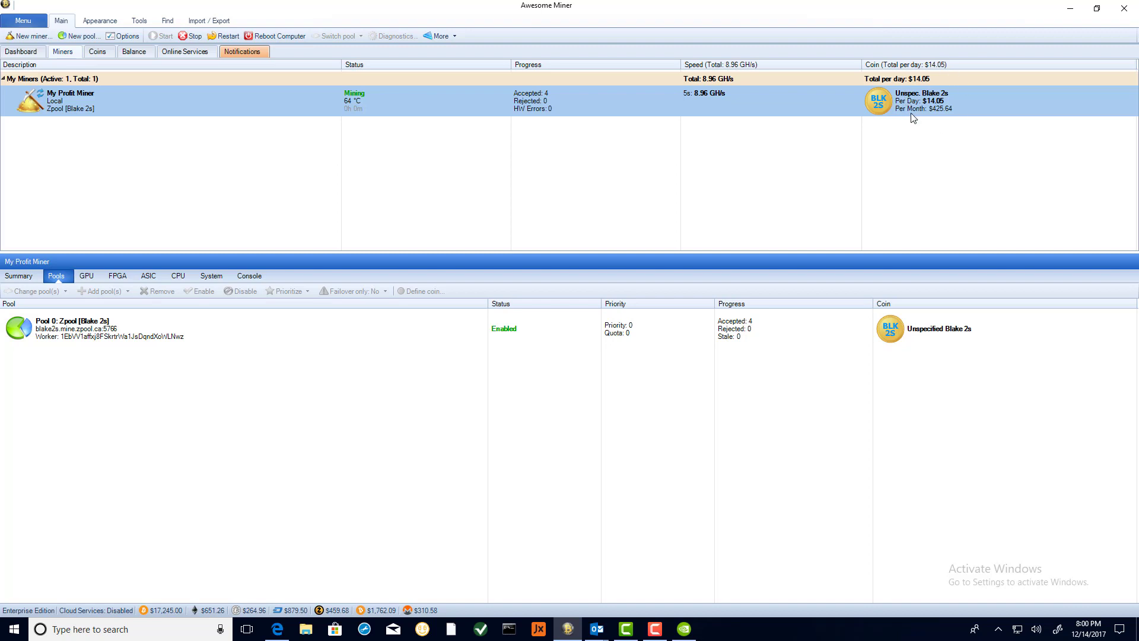
Step: Check the dashboard's mining and revenue overview, and return to the miner list
click(21, 52)
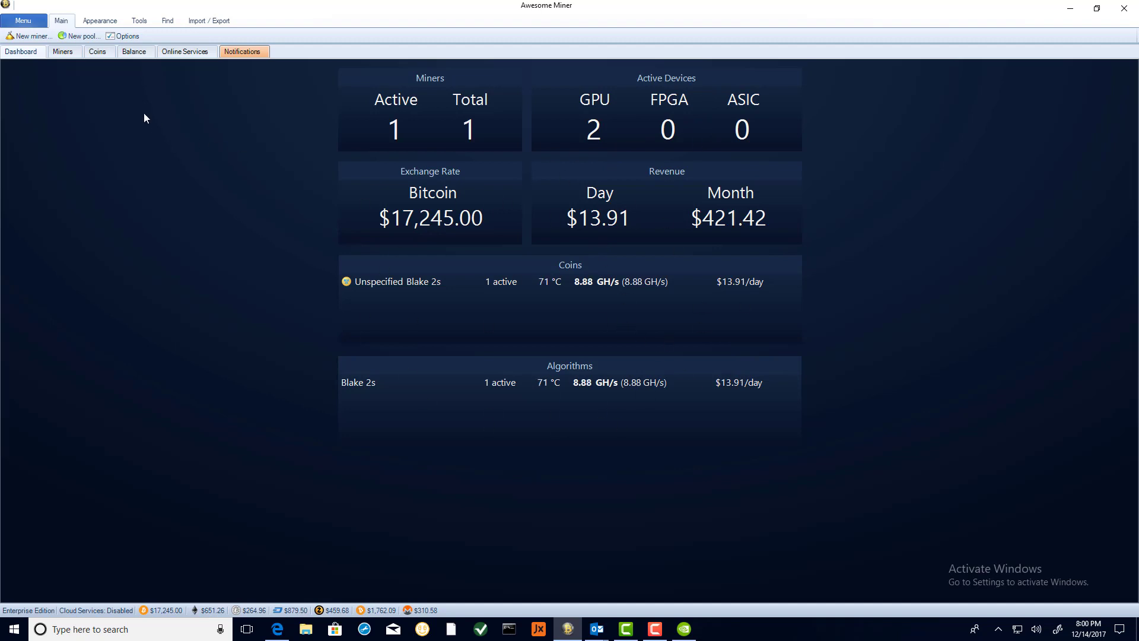
click(70, 54)
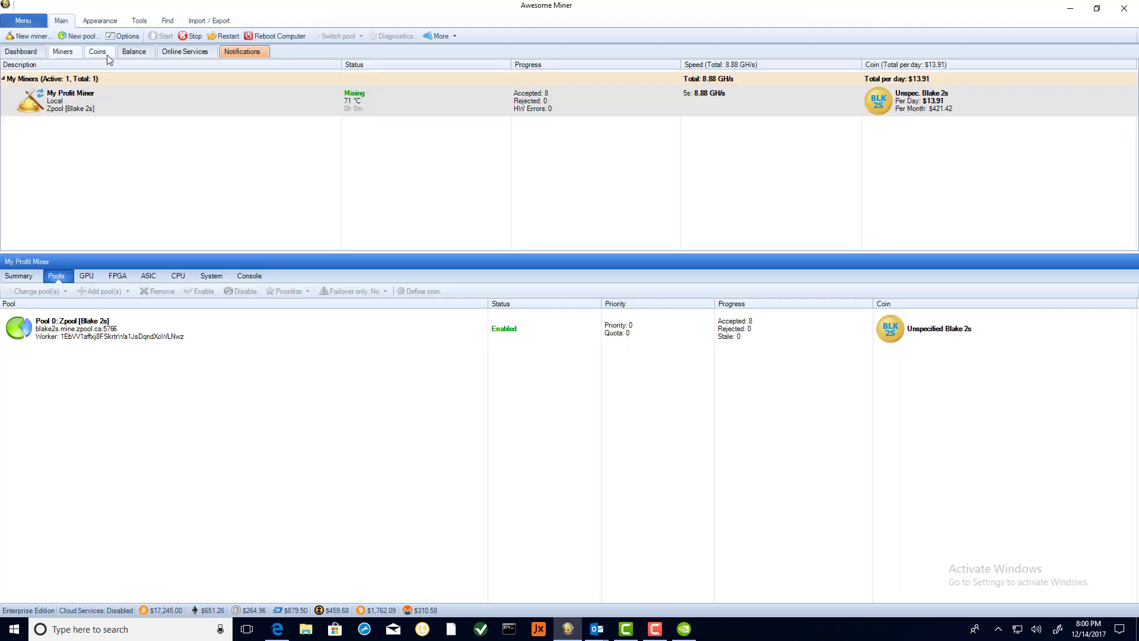
Step: Compare coin profitability using the custom calculation and its algorithm choices, and return to the nVidia GPU profit switching profile
click(103, 53)
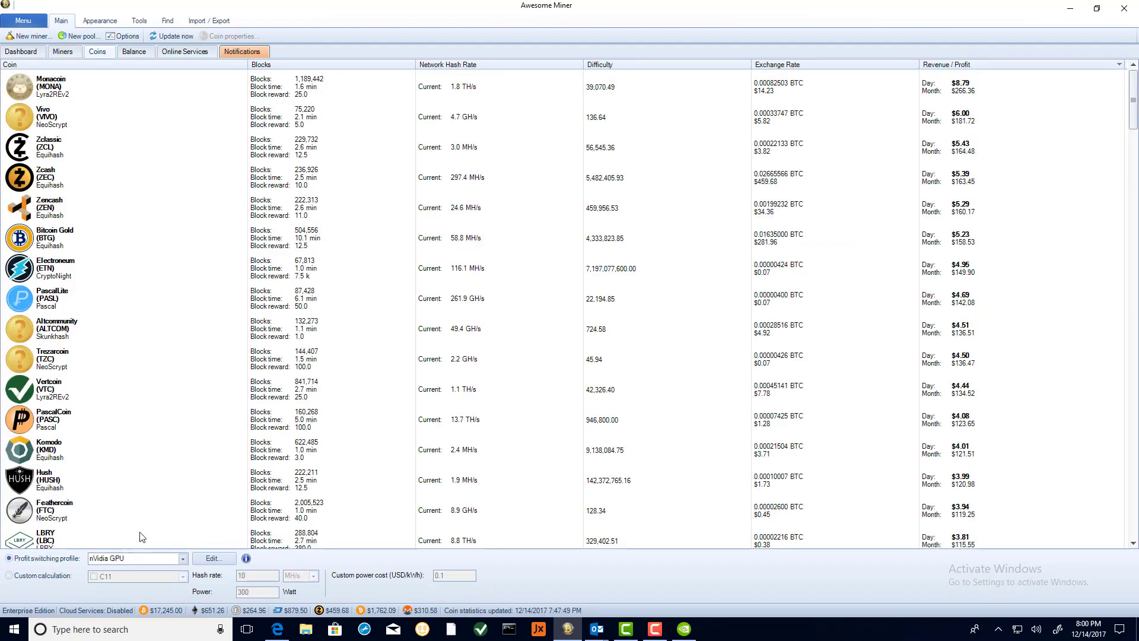
click(37, 579)
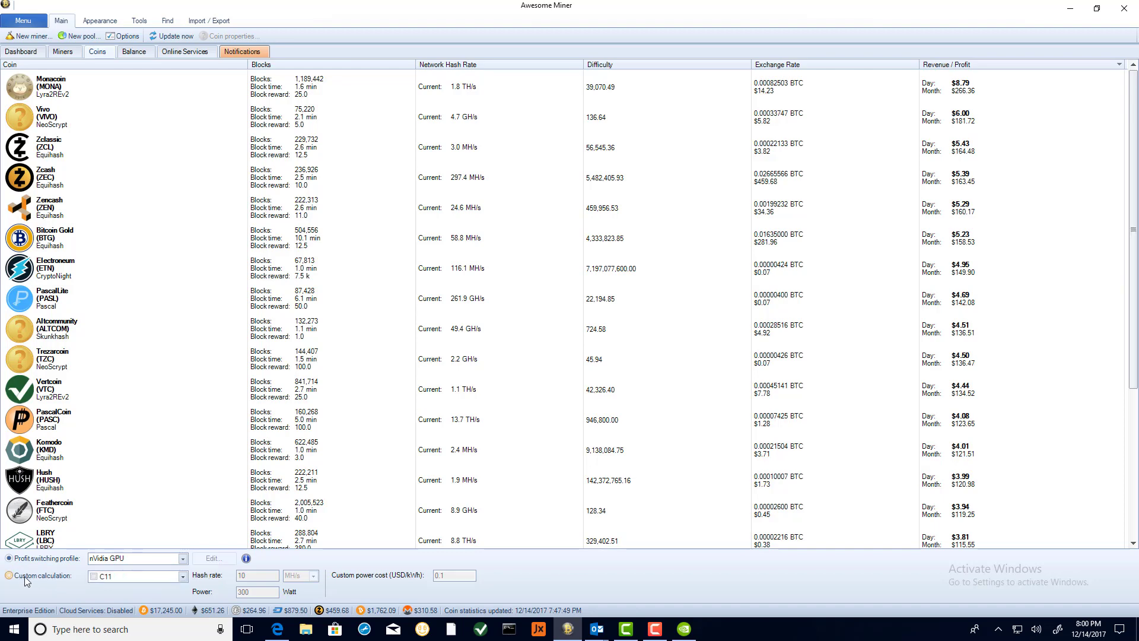
click(183, 576)
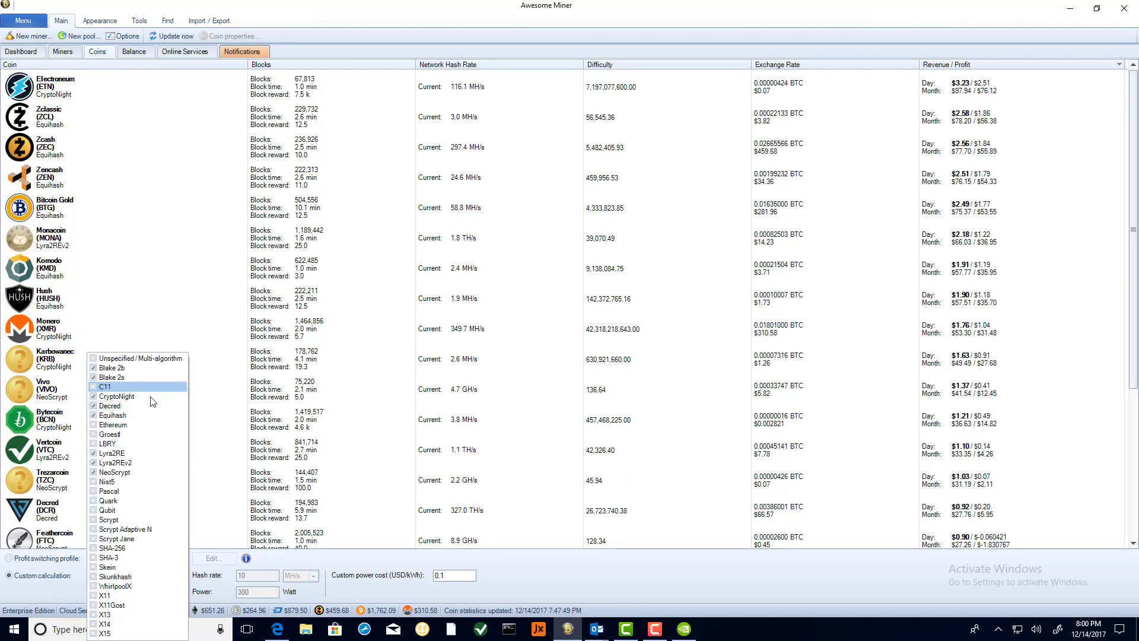
click(55, 561)
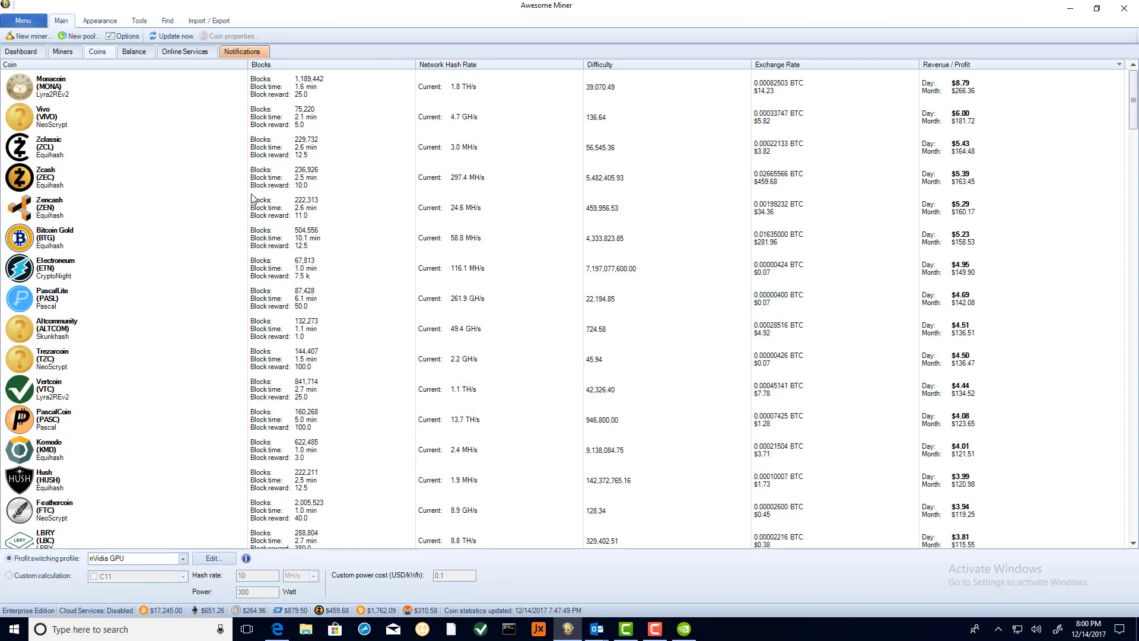
Step: Look through the coin balances and online services, and return to the dashboard overview
click(132, 53)
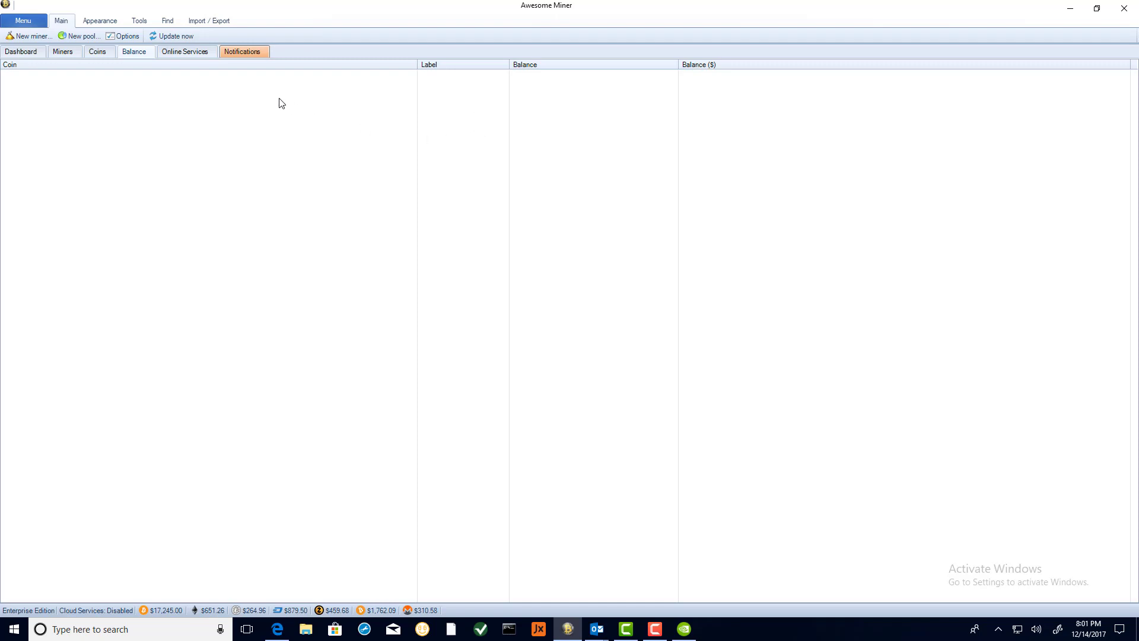
click(187, 55)
click(134, 53)
click(22, 53)
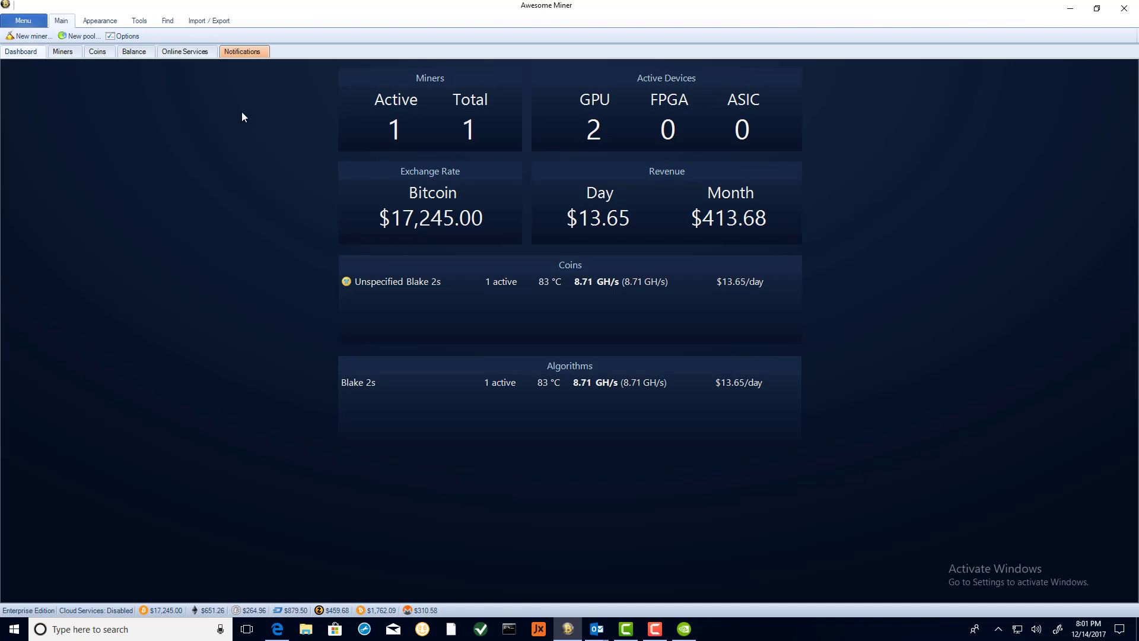
click(1096, 9)
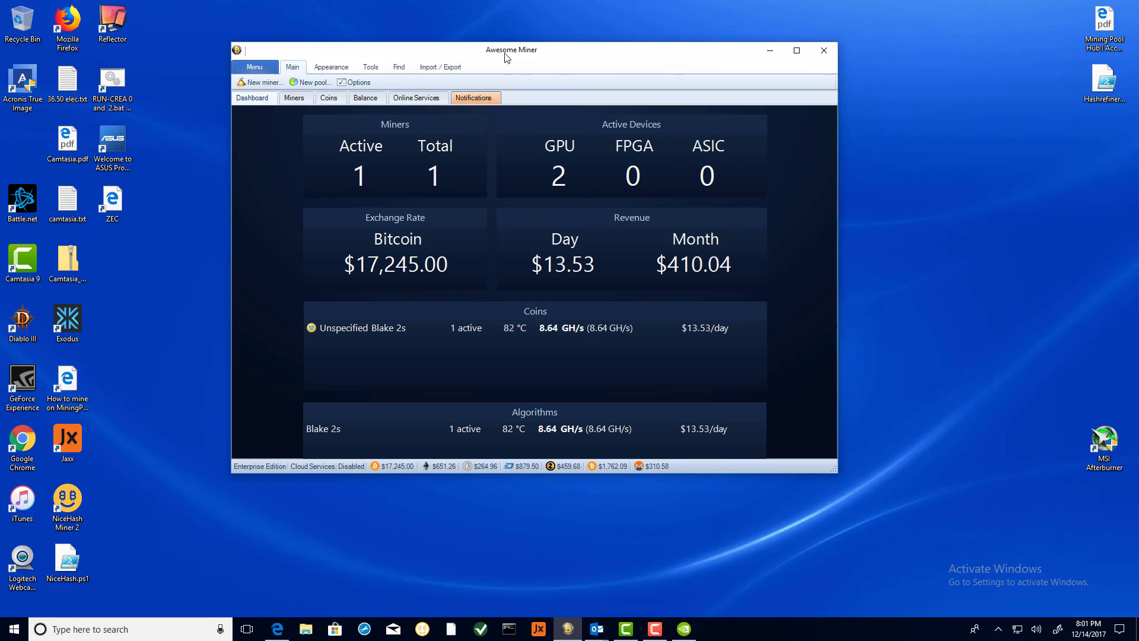
click(797, 51)
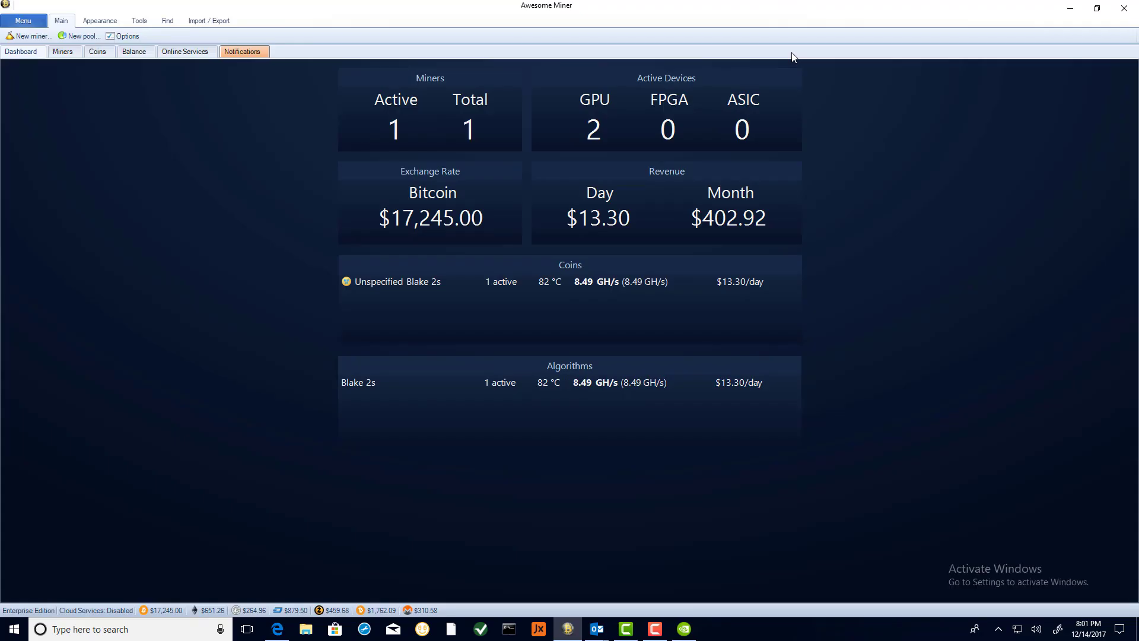